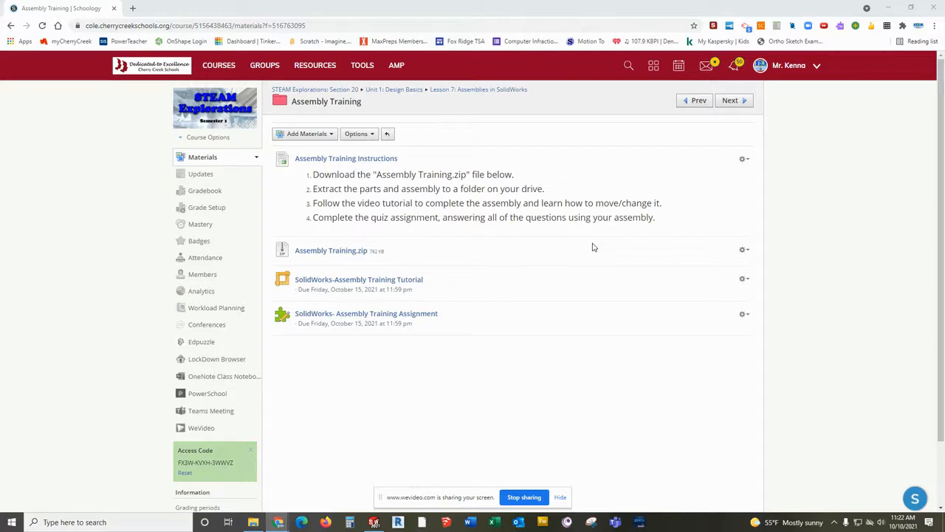
Download the Assembly Training.zip course file to the Downloads folder and show it in its folder.
{"action": "left_click", "coordinate": [334, 252]}
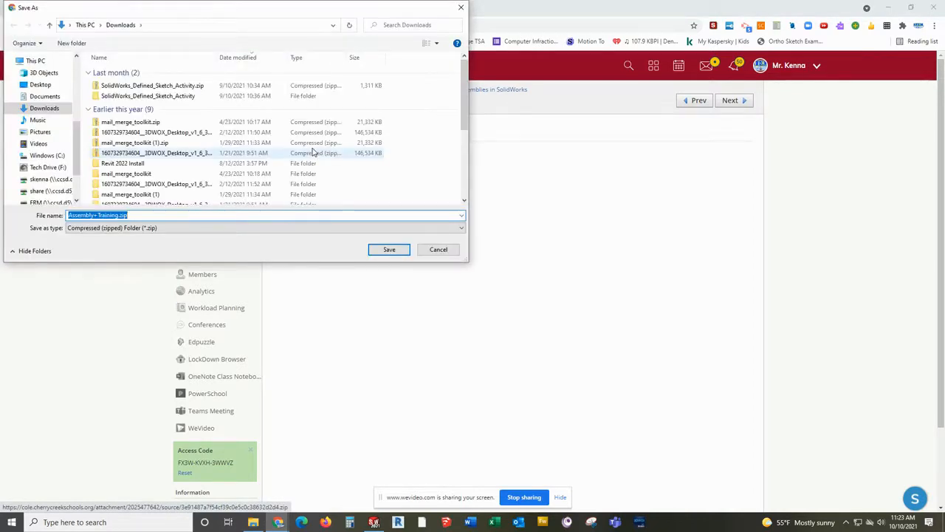
{"action": "left_click", "coordinate": [388, 250]}
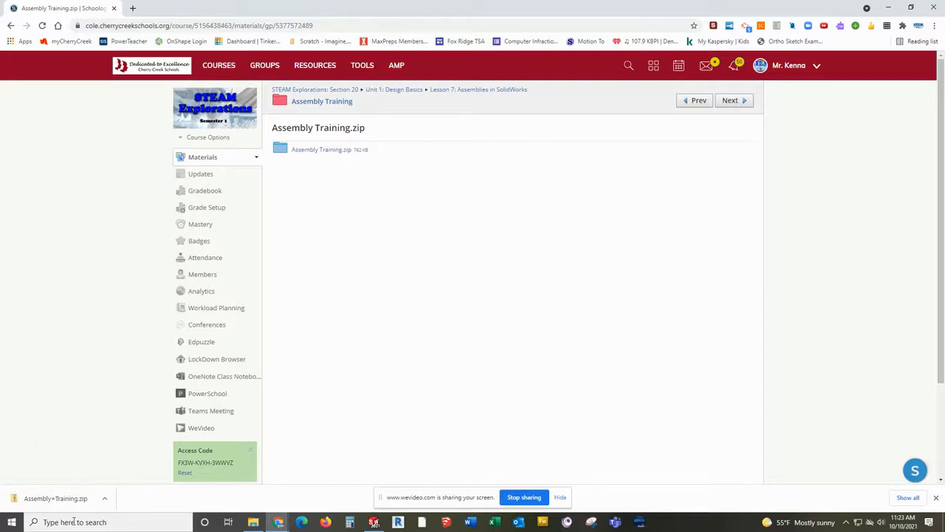
{"action": "left_click", "coordinate": [104, 500]}
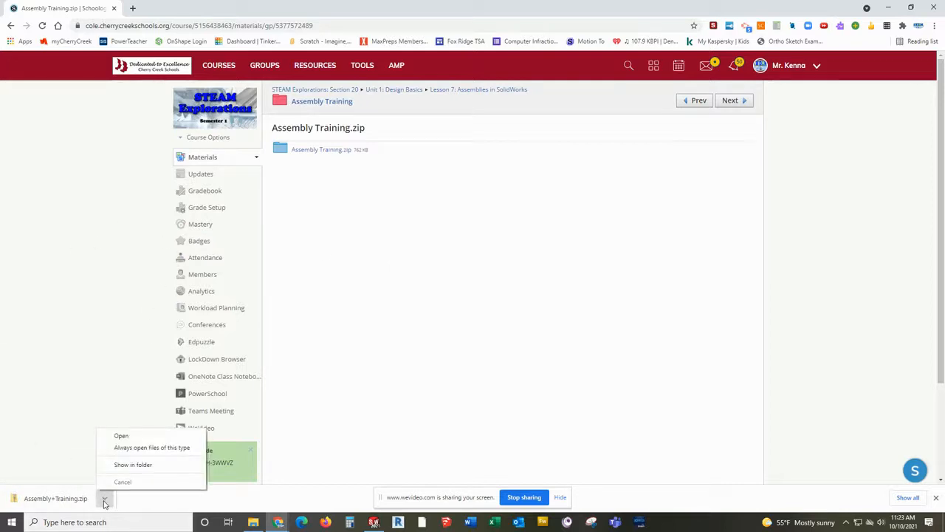
{"action": "left_click", "coordinate": [133, 464]}
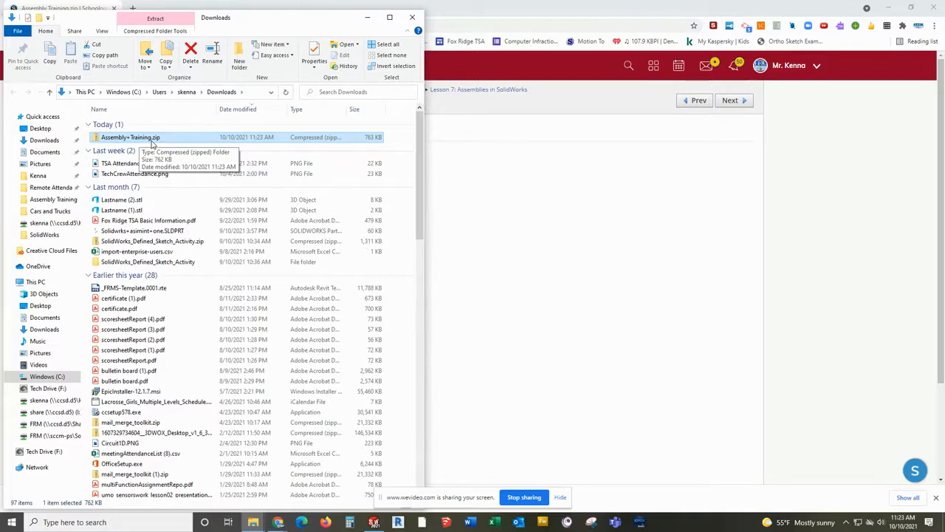
Start extracting all files from Assembly+Training.zip and browse to the SolidWorks folder on the H: drive as destination.
{"action": "left_click", "coordinate": [153, 19]}
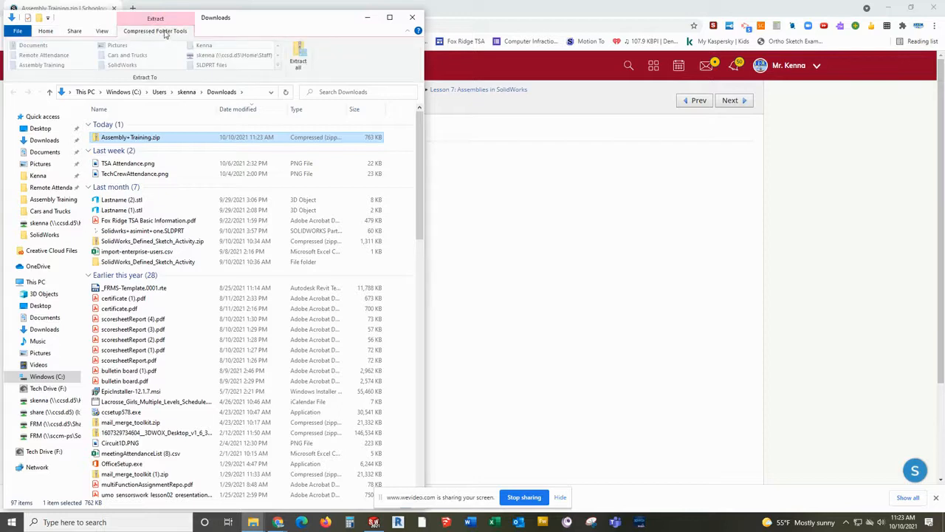
{"action": "left_click", "coordinate": [300, 56]}
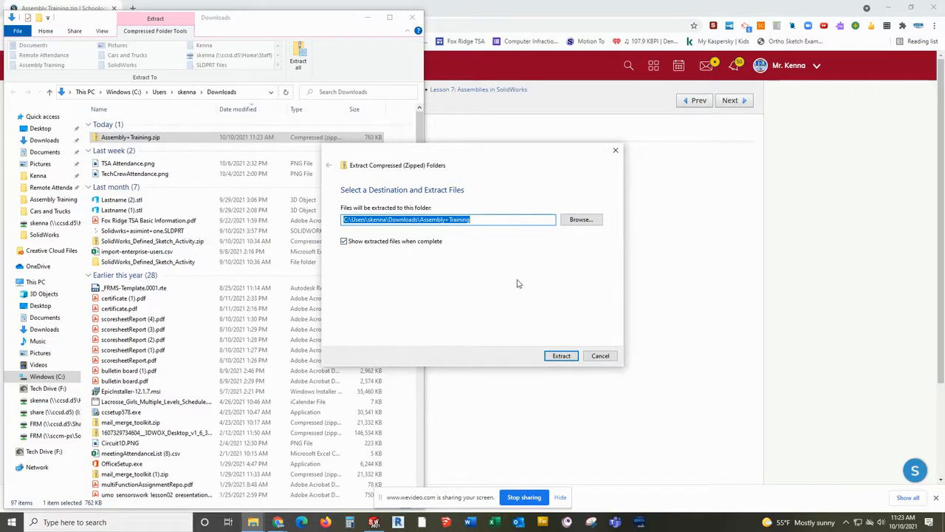
{"action": "left_click", "coordinate": [582, 220]}
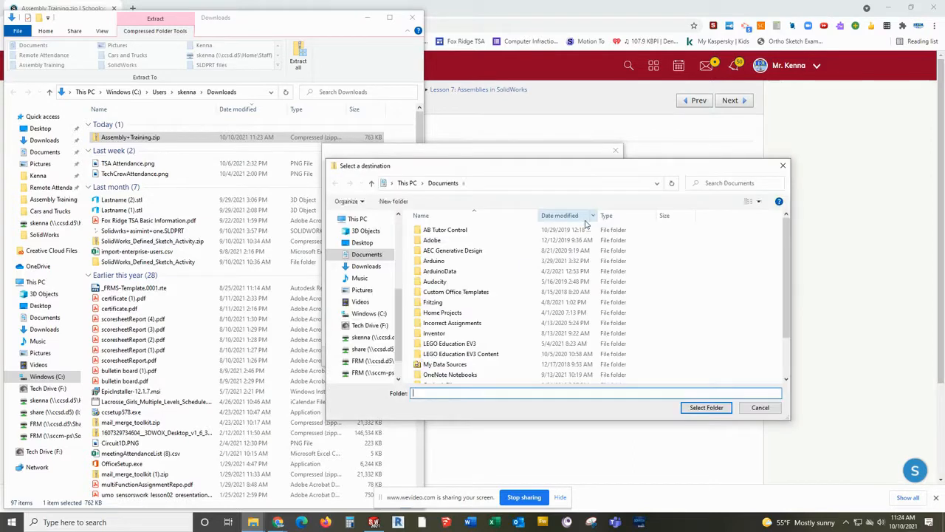
{"action": "left_click", "coordinate": [356, 338]}
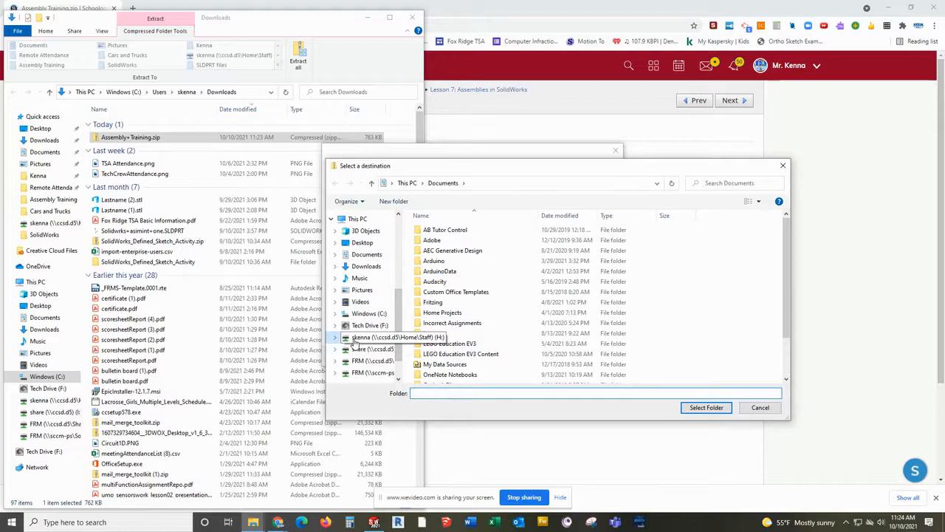
{"action": "scroll", "coordinate": [491, 264], "scroll_direction": "down", "scroll_amount": 10}
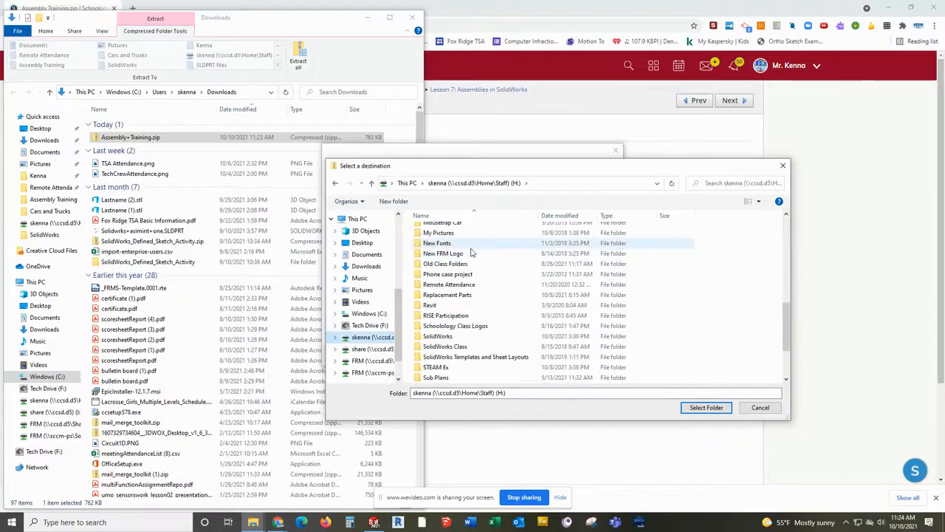
{"action": "double_click", "coordinate": [451, 337]}
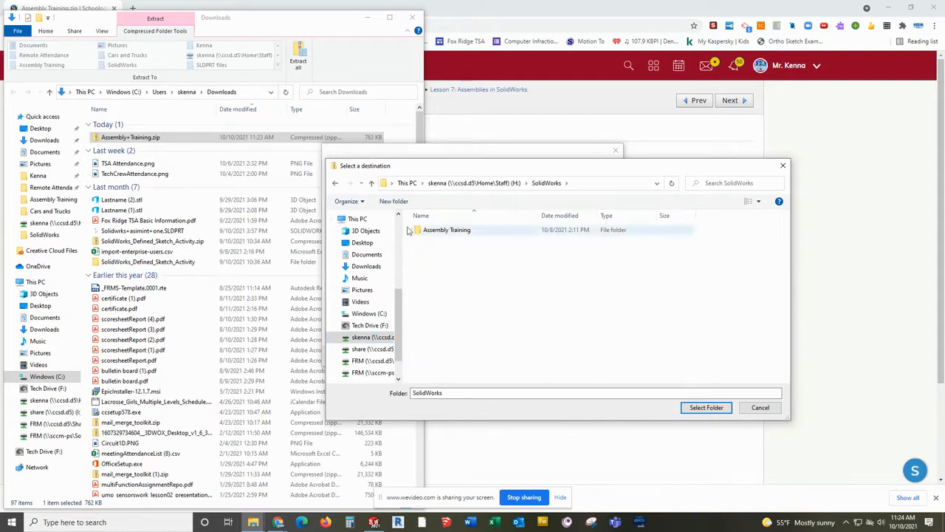
Create a folder named Assembly Training 2 inside the SolidWorks folder and extract the zip contents into it.
{"action": "left_click", "coordinate": [393, 201]}
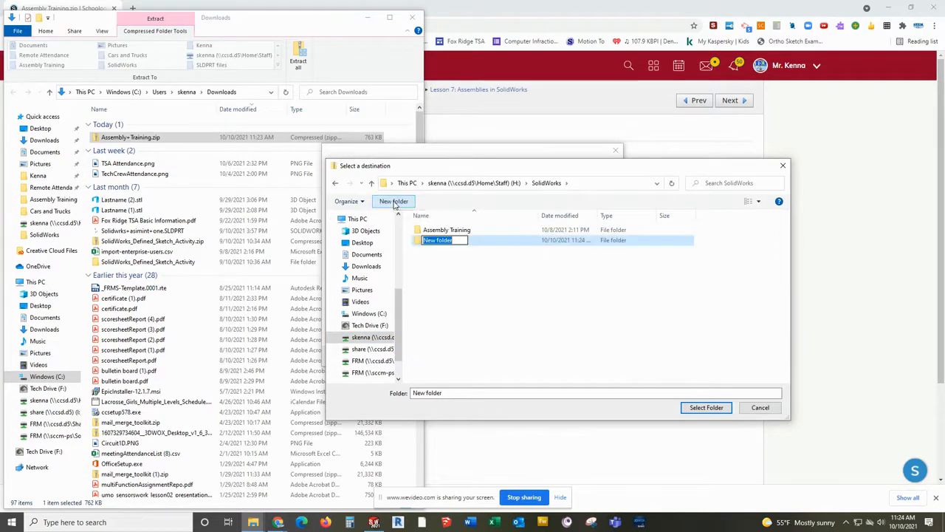
{"action": "type", "text": "Assembly"}
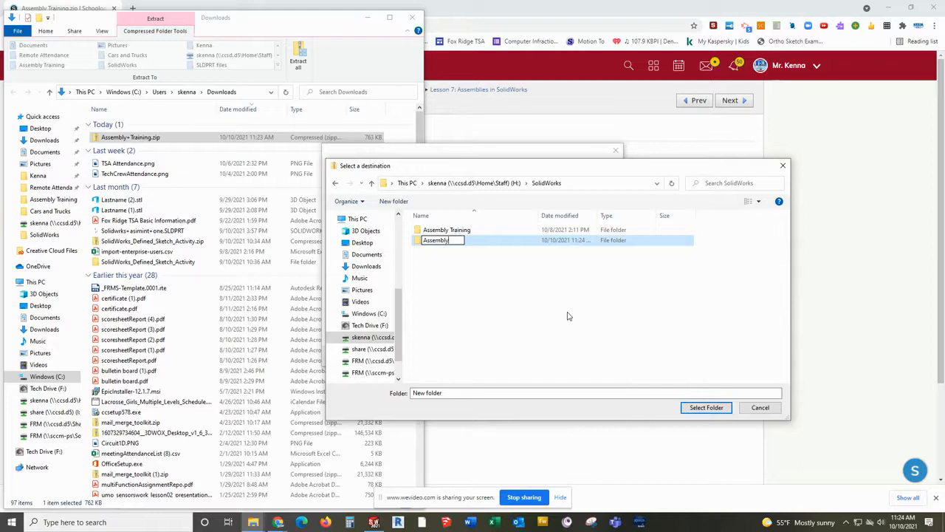
{"action": "type", "text": " Training 2"}
{"action": "left_click", "coordinate": [566, 343]}
{"action": "left_click", "coordinate": [443, 240]}
{"action": "double_click", "coordinate": [443, 240]}
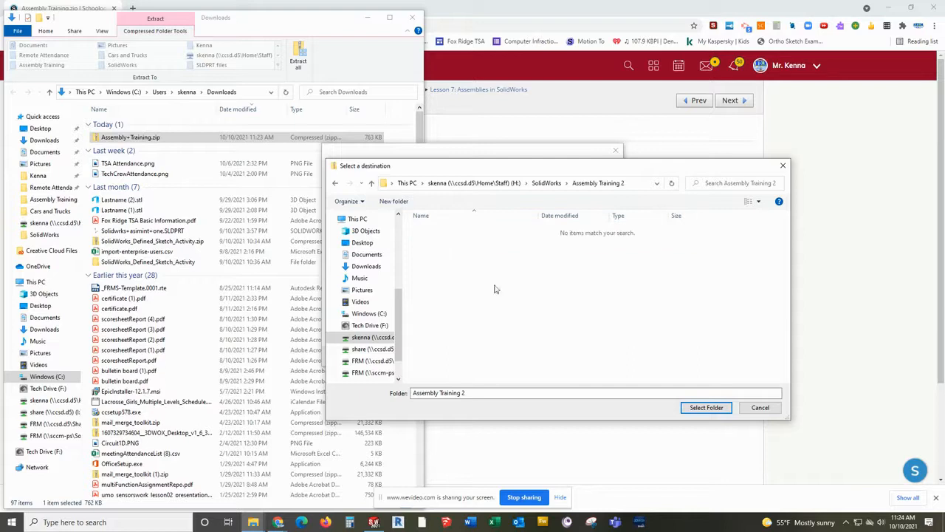
{"action": "left_click", "coordinate": [705, 408]}
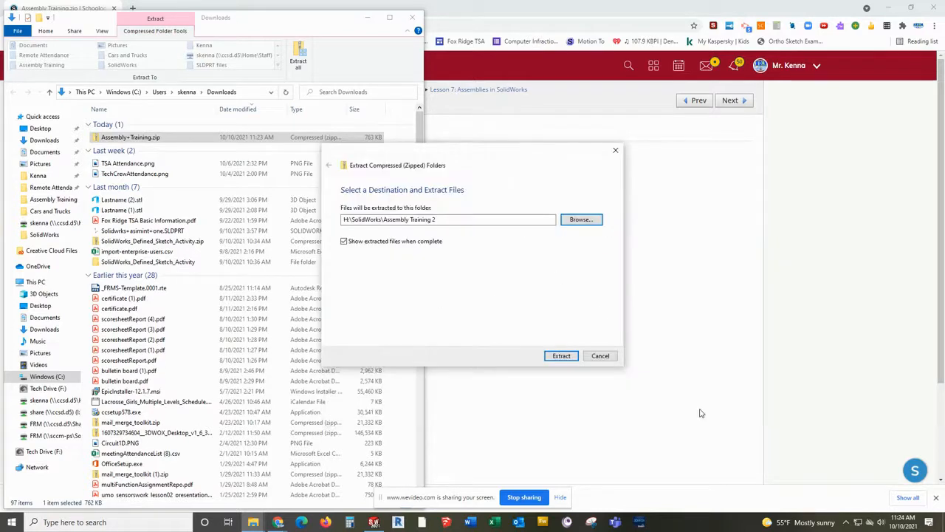
{"action": "left_click", "coordinate": [560, 357]}
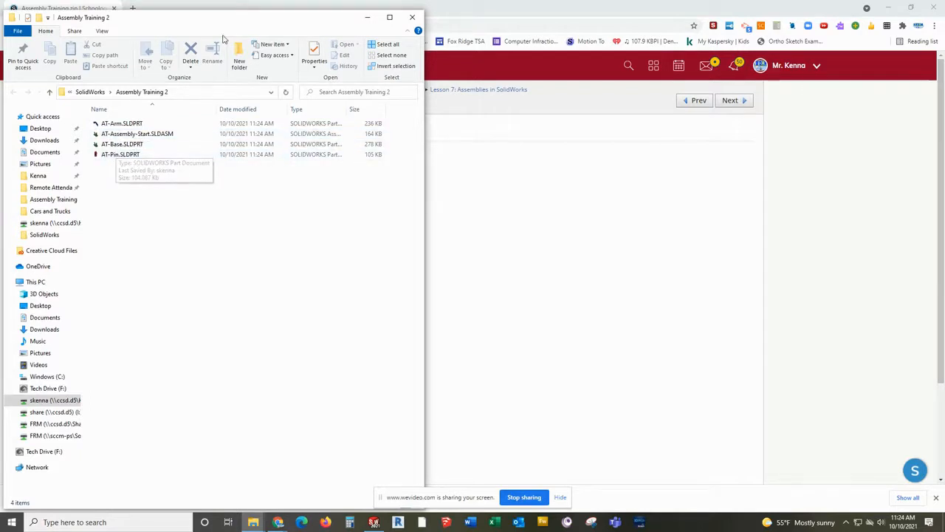
Close the Downloads window and open AT-Assembly-Start.SLDASM from the extracted folder in SOLIDWORKS.
{"action": "left_click_drag", "start_coordinate": [221, 17], "coordinate": [473, 70]}
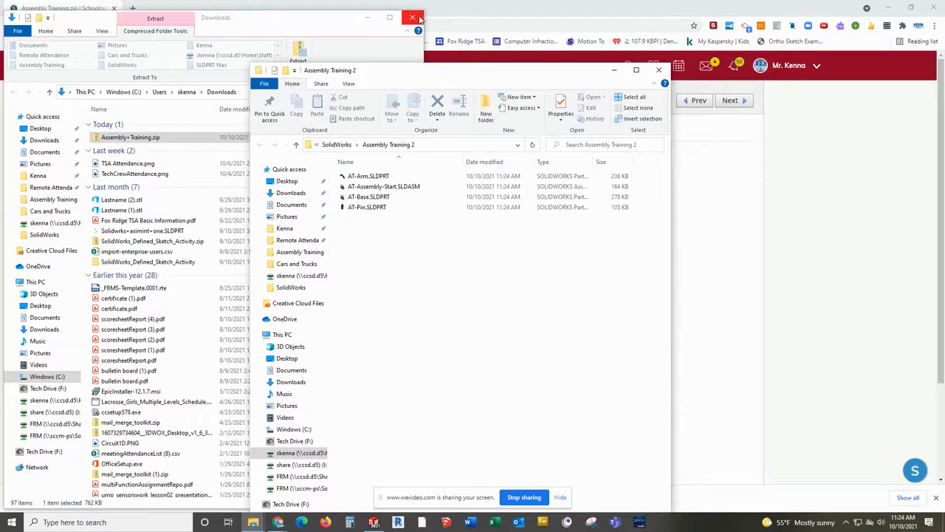
{"action": "left_click", "coordinate": [415, 18]}
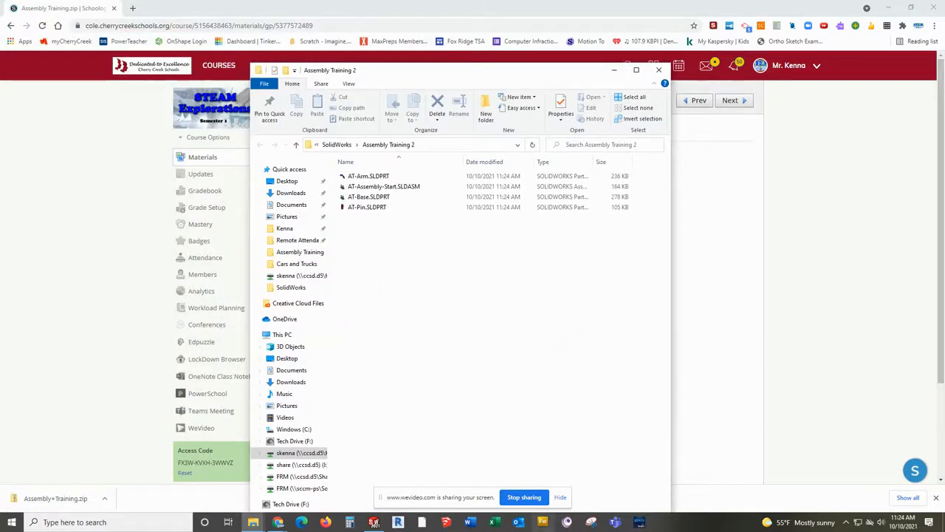
{"action": "mouse_move", "coordinate": [375, 524]}
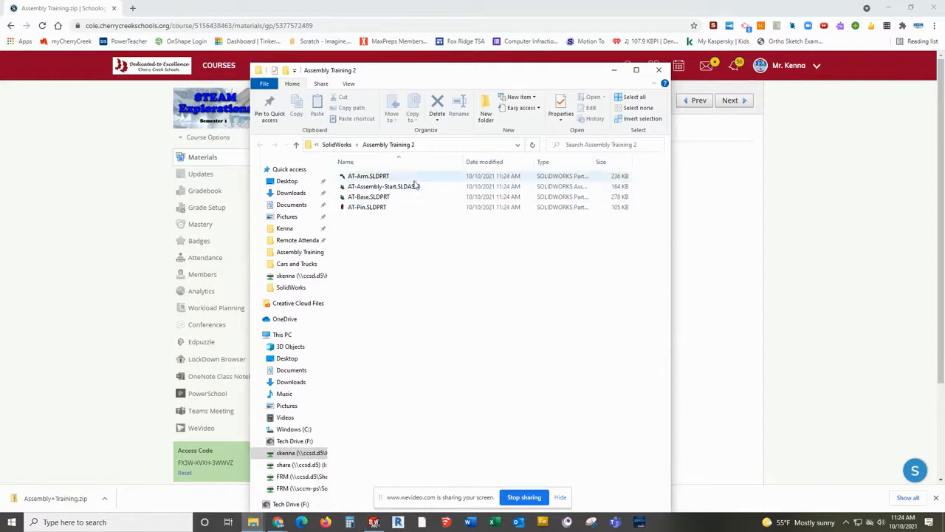
{"action": "double_click", "coordinate": [375, 188]}
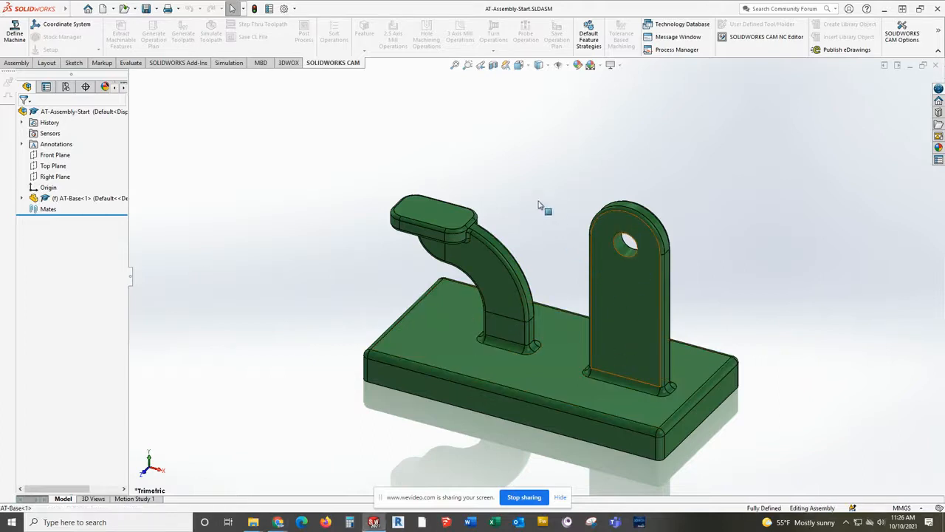
Try to move the base part in the assembly and check the component options of AT-Base.
{"action": "left_click", "coordinate": [654, 296]}
{"action": "left_click_drag", "start_coordinate": [635, 222], "coordinate": [526, 155]}
{"action": "left_click", "coordinate": [271, 189]}
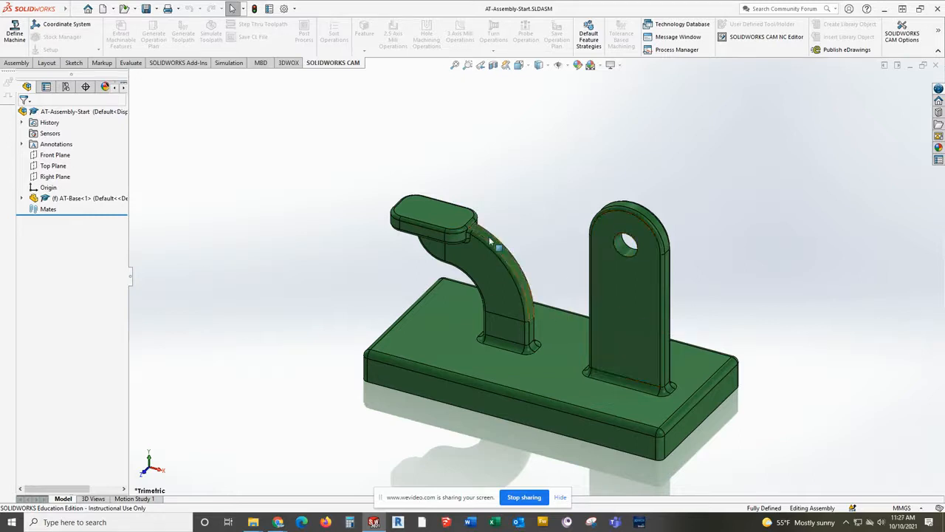
{"action": "right_click", "coordinate": [55, 201]}
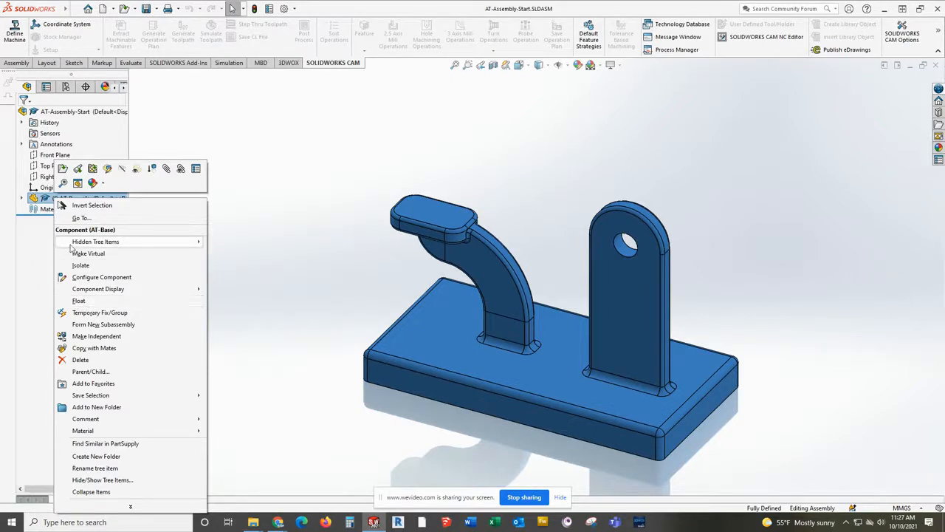
{"action": "left_click", "coordinate": [34, 273]}
{"action": "left_click", "coordinate": [218, 240]}
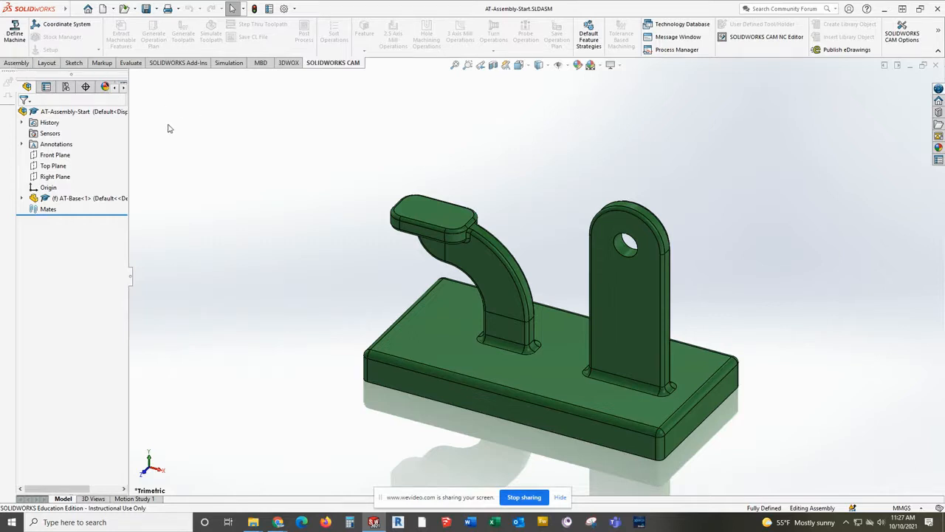
Insert the AT-Arm.SLDPRT part into the assembly and place it above the base.
{"action": "left_click", "coordinate": [16, 63]}
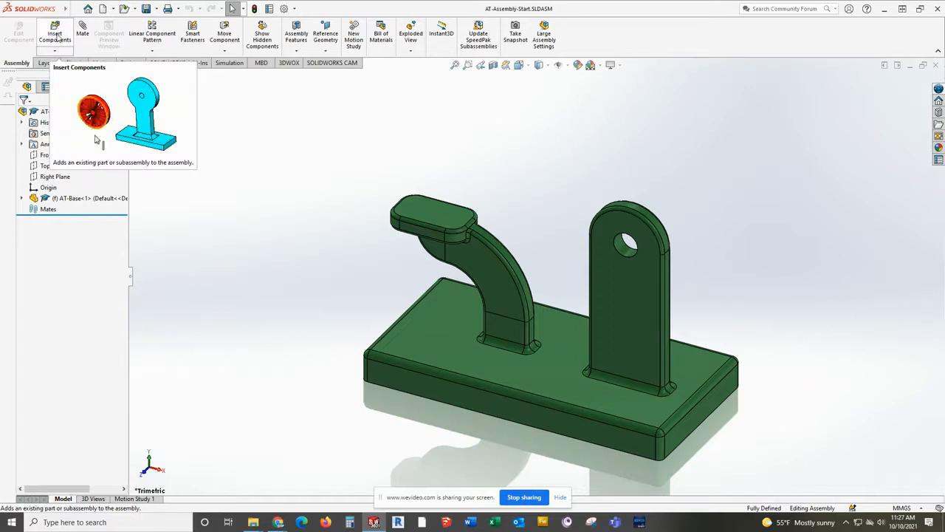
{"action": "left_click", "coordinate": [56, 35]}
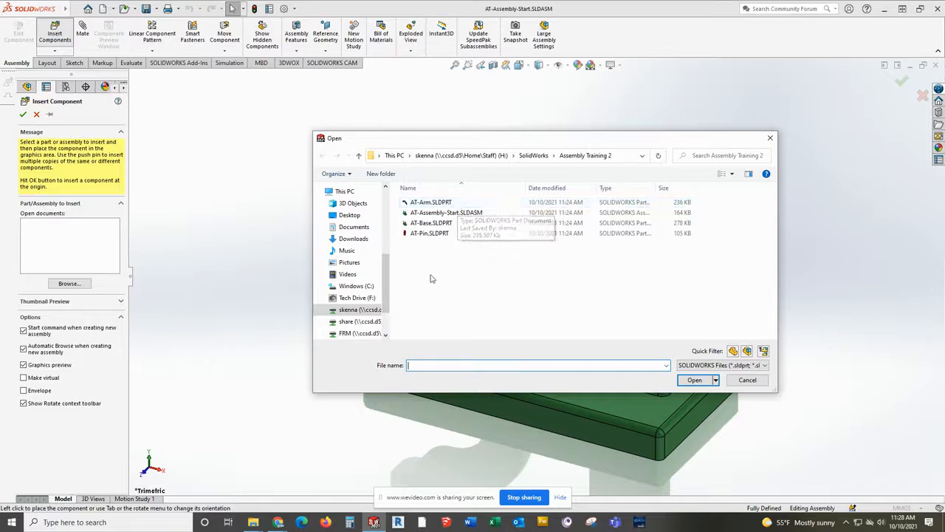
{"action": "left_click", "coordinate": [429, 203]}
{"action": "left_click", "coordinate": [694, 380]}
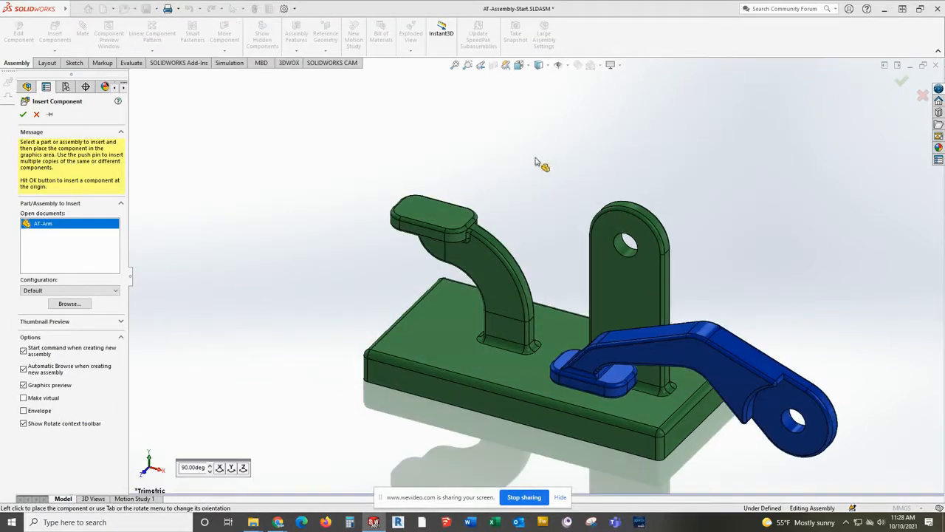
{"action": "left_click", "coordinate": [552, 129]}
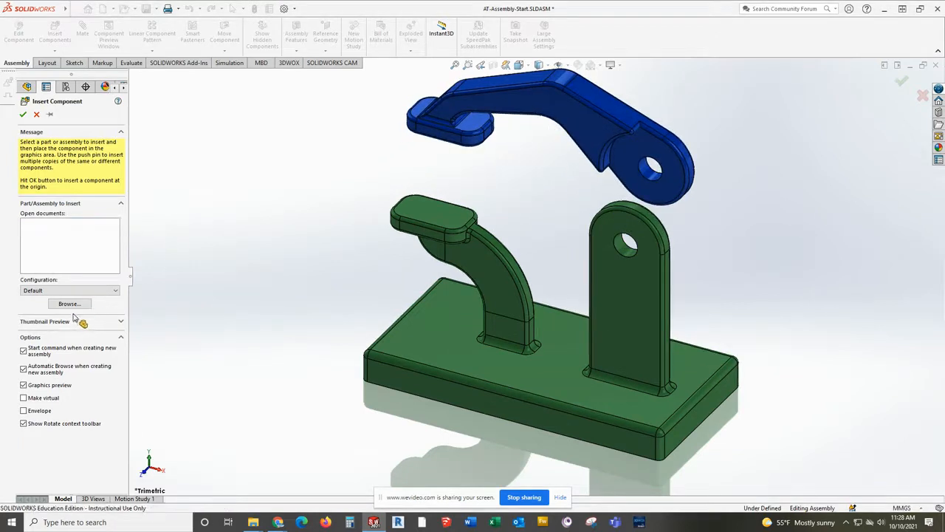
Insert the AT-Pin.SLDPRT part into the assembly and place it in the empty space beside the base.
{"action": "left_click", "coordinate": [54, 33]}
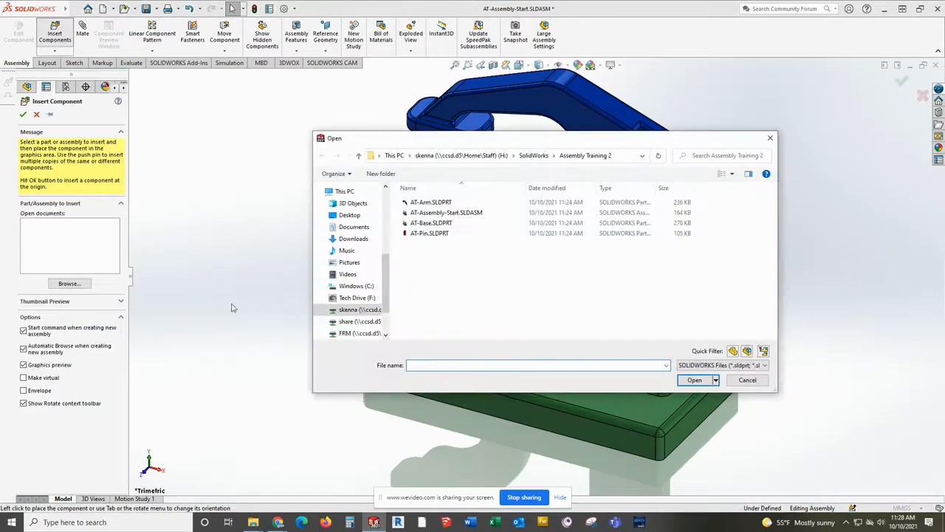
{"action": "left_click", "coordinate": [425, 233]}
{"action": "left_click", "coordinate": [694, 380]}
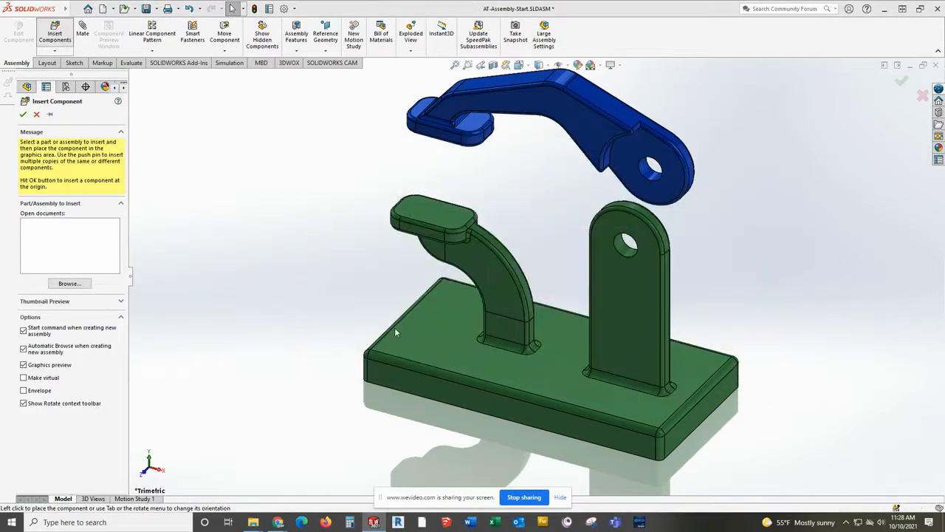
{"action": "left_click", "coordinate": [254, 229]}
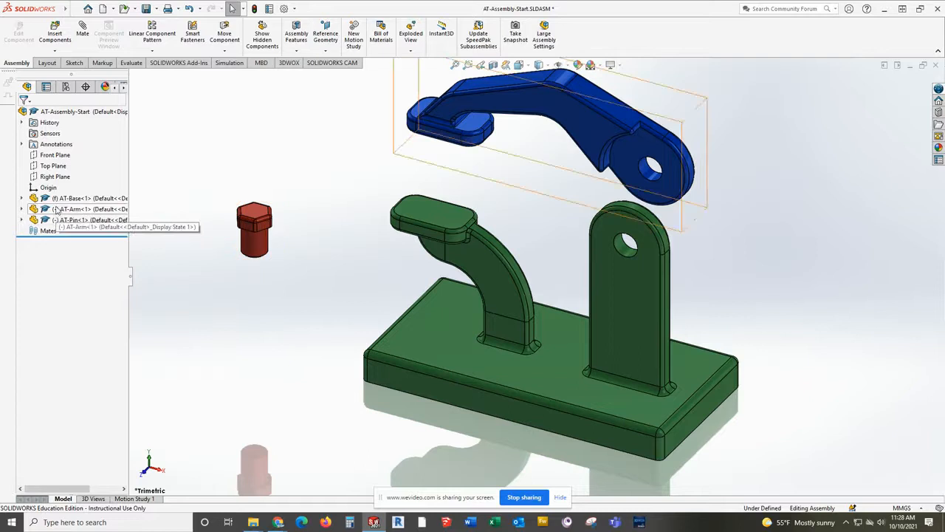
Reposition the pin slightly lower beside the base and shift the arm slightly above it.
{"action": "left_click", "coordinate": [258, 216]}
{"action": "mouse_move", "coordinate": [292, 235]}
{"action": "left_mouse_down"}
{"action": "mouse_move", "coordinate": [288, 219]}
{"action": "mouse_move", "coordinate": [316, 290]}
{"action": "mouse_move", "coordinate": [287, 246]}
{"action": "left_mouse_up"}
{"action": "mouse_move", "coordinate": [473, 112]}
{"action": "left_mouse_down"}
{"action": "mouse_move", "coordinate": [394, 144]}
{"action": "mouse_move", "coordinate": [460, 103]}
{"action": "left_mouse_up"}
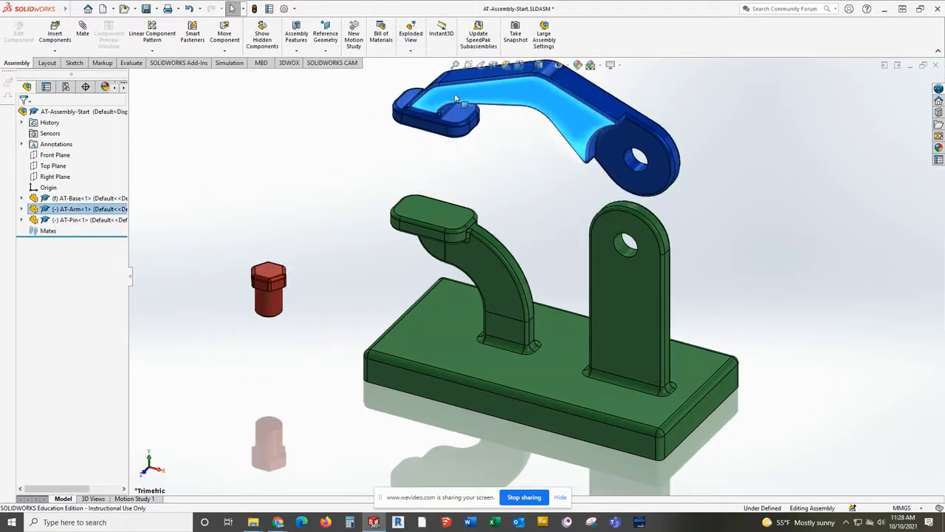
{"action": "left_click", "coordinate": [555, 165]}
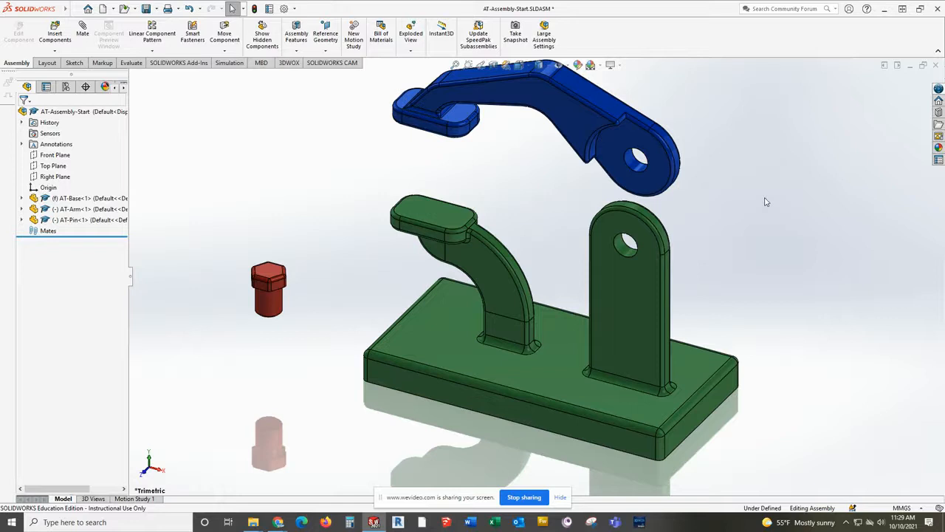
Add a concentric mate between the arm's pivot hole and the hole in the base's upright.
{"action": "left_click", "coordinate": [83, 34]}
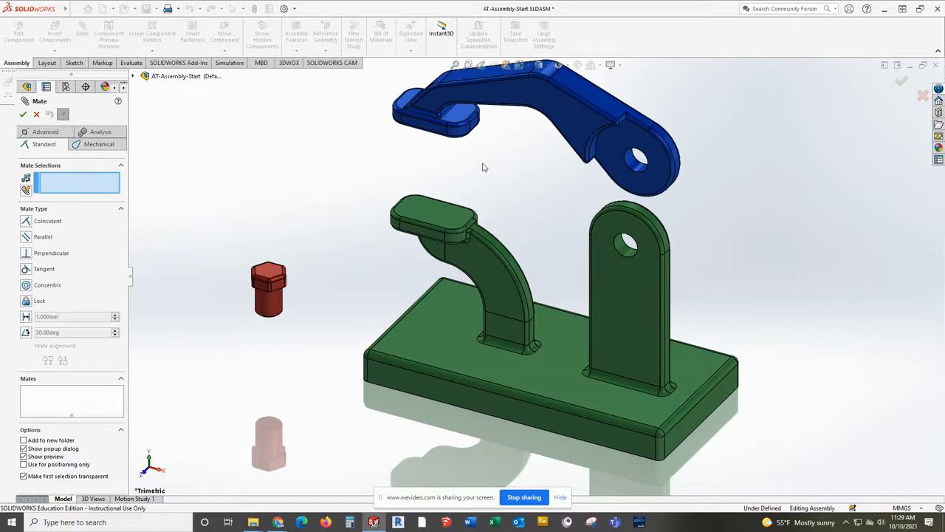
{"action": "left_click", "coordinate": [633, 164]}
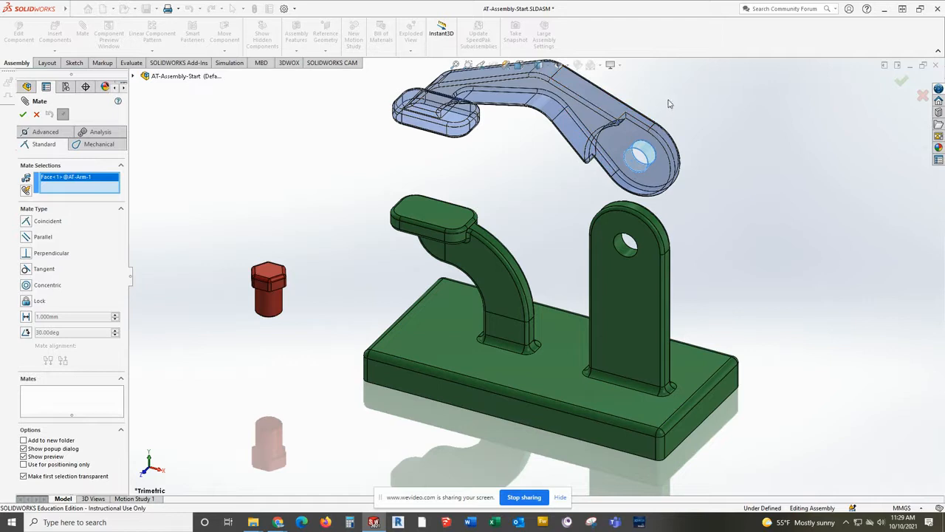
{"action": "left_click", "coordinate": [624, 253]}
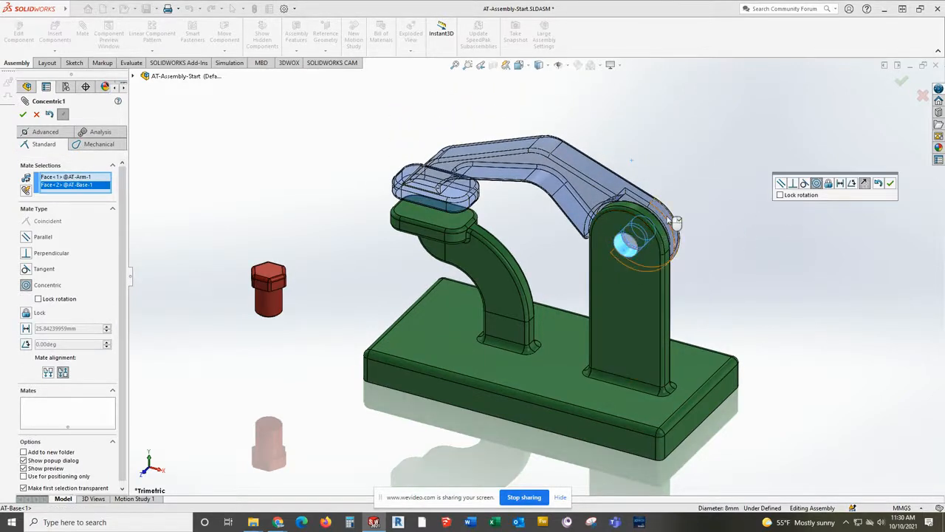
{"action": "left_click", "coordinate": [23, 114]}
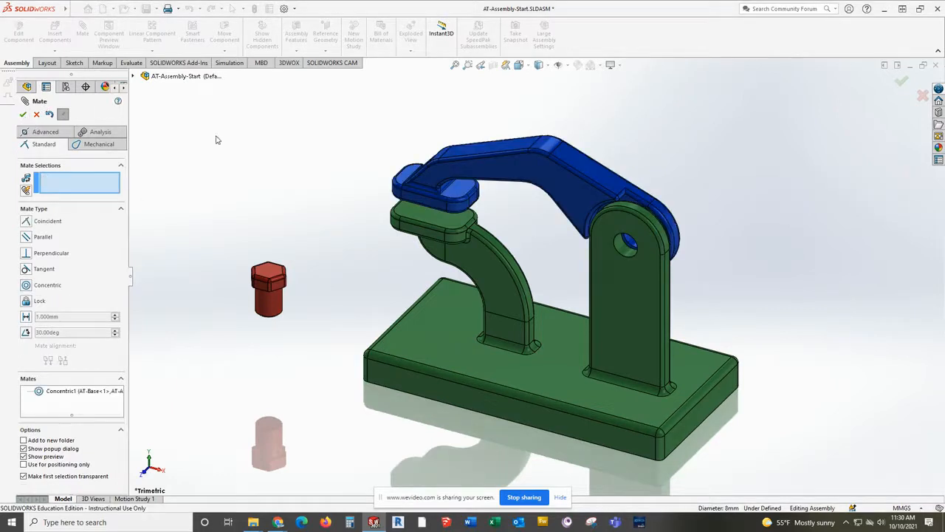
Add a coincident mate between the flat face of the arm's pivot end and the upright's inner face, then swing the arm open.
{"action": "mouse_move", "coordinate": [360, 145]}
{"action": "middle_mouse_down"}
{"action": "mouse_move", "coordinate": [295, 188]}
{"action": "mouse_move", "coordinate": [359, 141]}
{"action": "middle_mouse_up"}
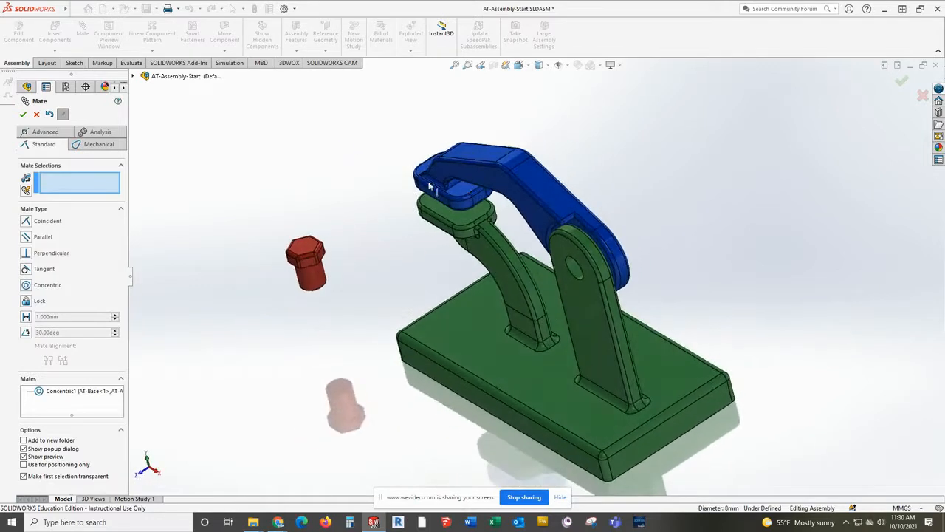
{"action": "left_click_drag", "start_coordinate": [575, 199], "coordinate": [624, 152]}
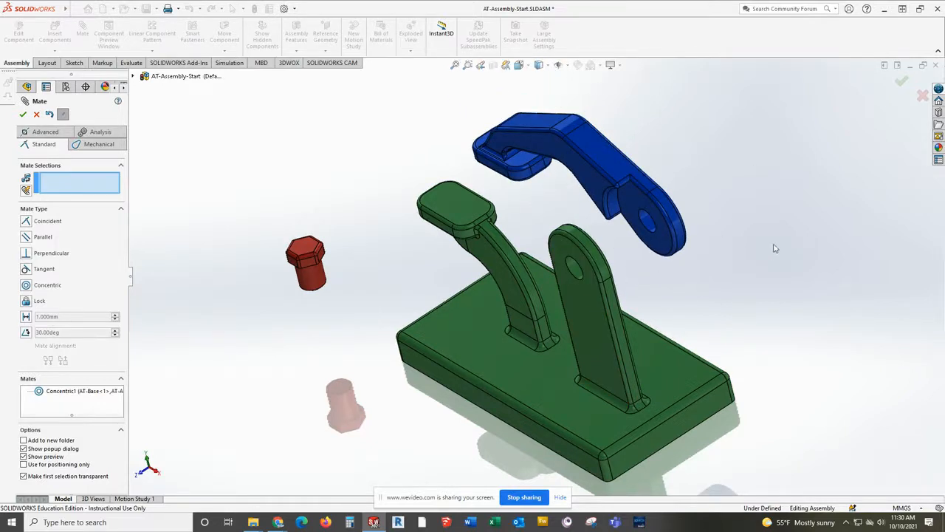
{"action": "left_click", "coordinate": [664, 250]}
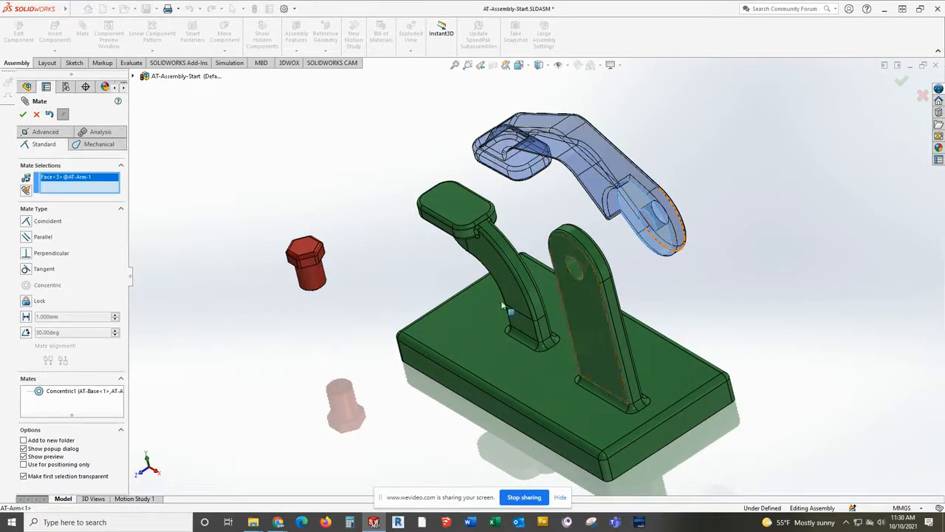
{"action": "middle_click_drag", "start_coordinate": [773, 238], "coordinate": [533, 315]}
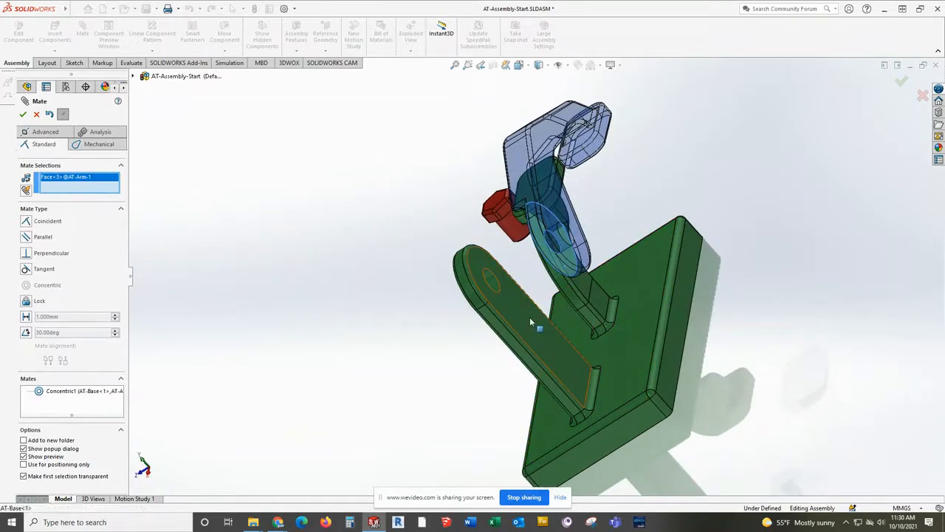
{"action": "left_click", "coordinate": [530, 316]}
{"action": "middle_click_drag", "start_coordinate": [650, 301], "coordinate": [846, 234]}
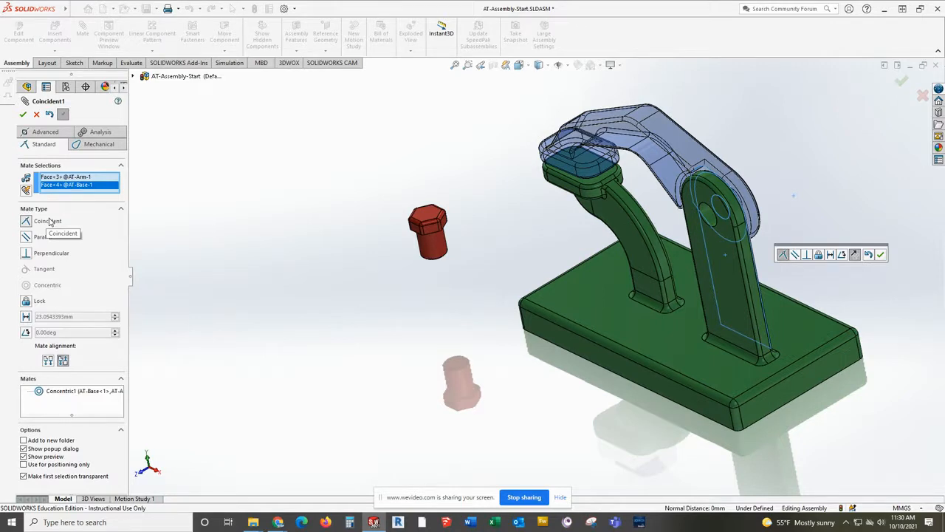
{"action": "left_click", "coordinate": [23, 113]}
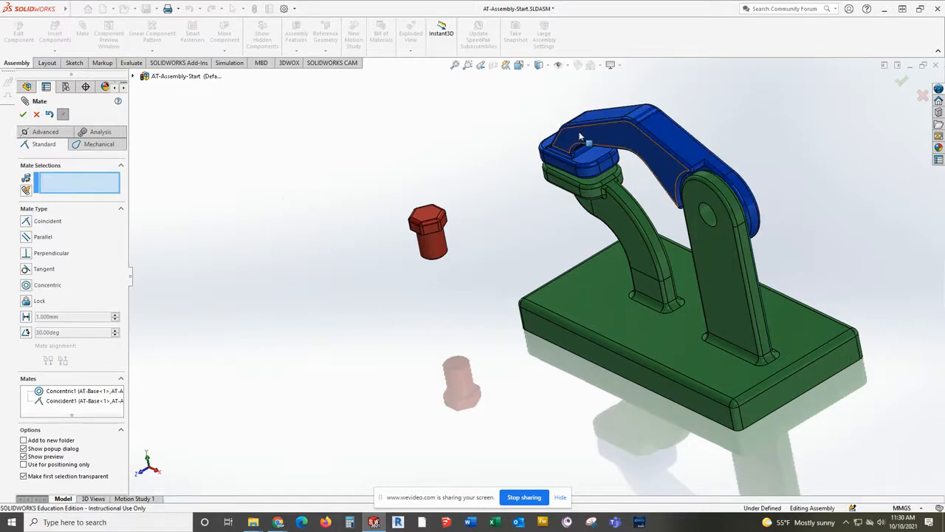
{"action": "left_click_drag", "start_coordinate": [564, 150], "coordinate": [564, 98]}
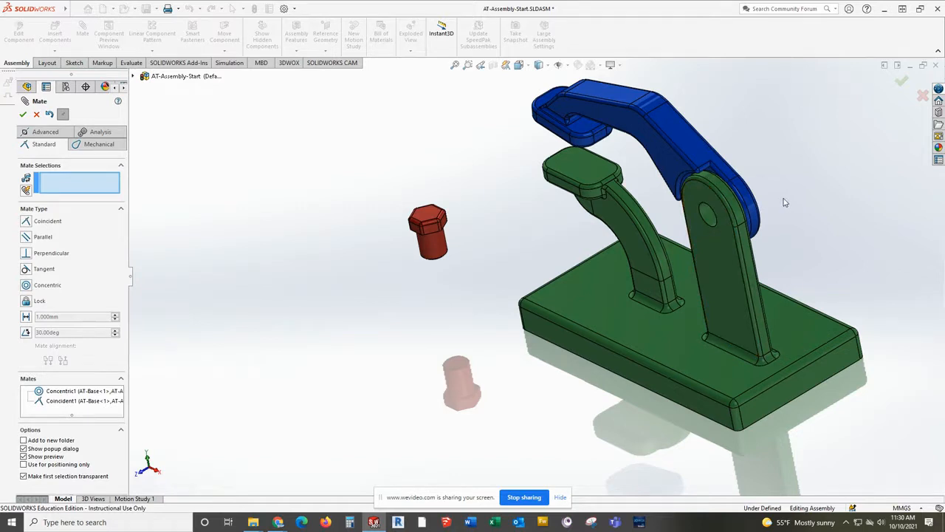
Add a concentric mate between the pin's cylindrical shank and the hole in the base's upright.
{"action": "left_click", "coordinate": [436, 251]}
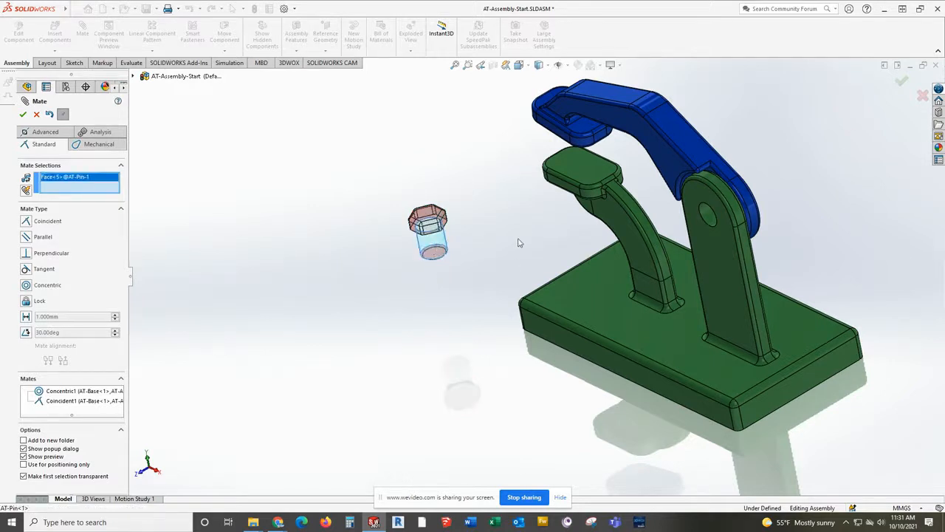
{"action": "left_click", "coordinate": [707, 219]}
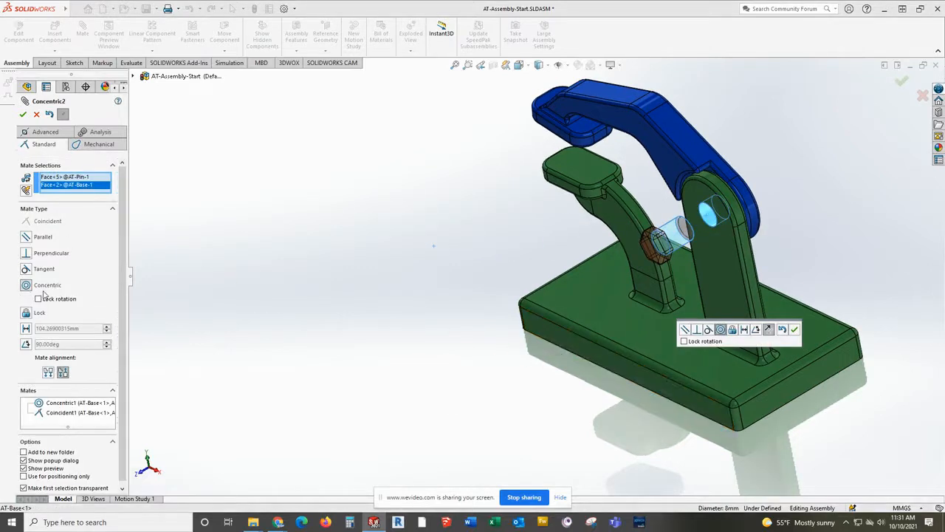
{"action": "left_click", "coordinate": [24, 115]}
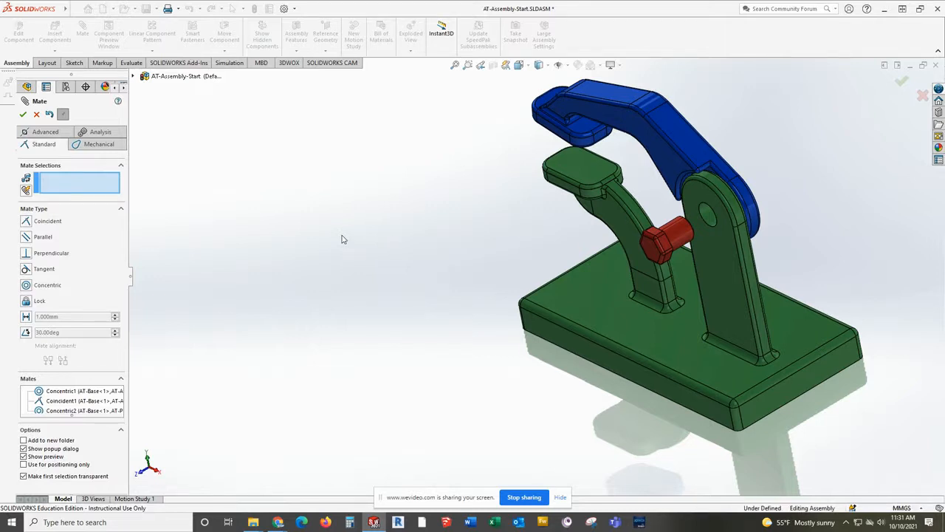
Add a coincident mate between the underside of the pin's hex head and the outer face of the base's upright.
{"action": "middle_click_drag", "start_coordinate": [810, 210], "coordinate": [664, 234]}
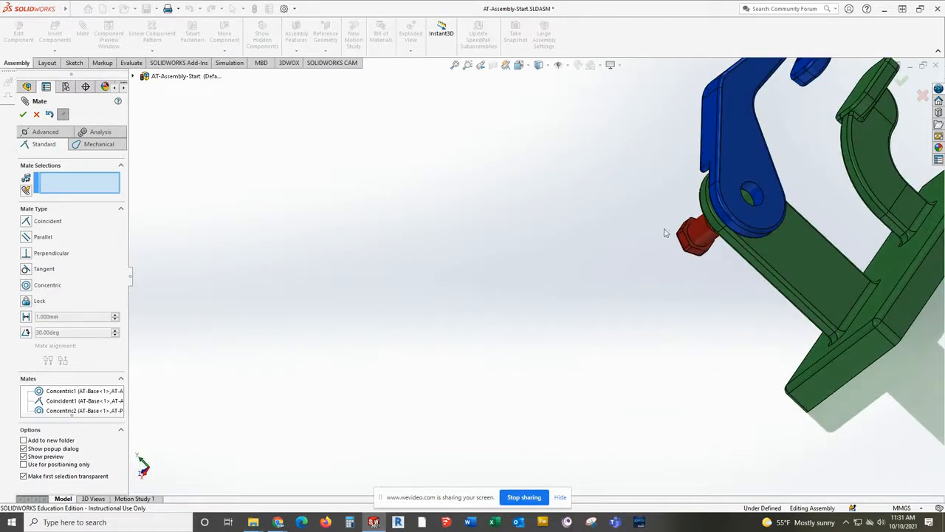
{"action": "scroll", "coordinate": [664, 233], "scroll_direction": "down", "scroll_amount": 6}
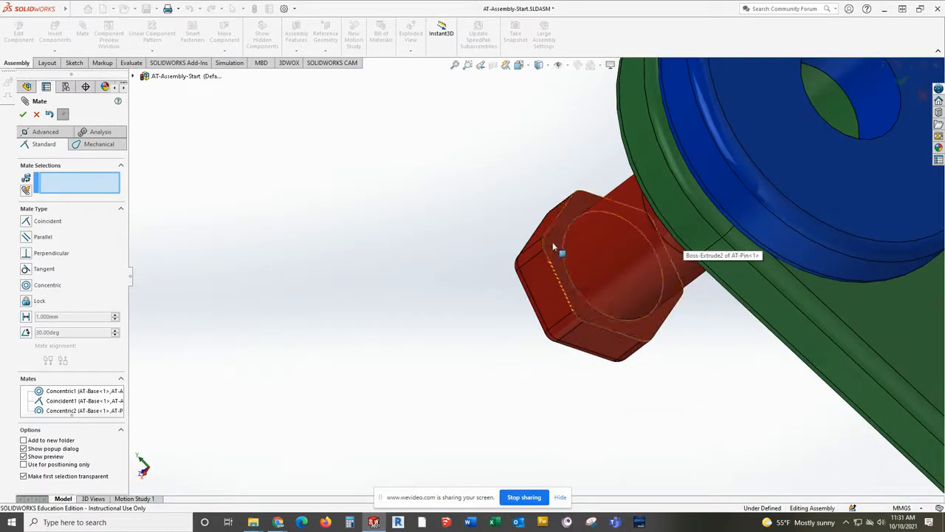
{"action": "left_click", "coordinate": [554, 246]}
{"action": "middle_click_drag", "start_coordinate": [471, 253], "coordinate": [586, 268]}
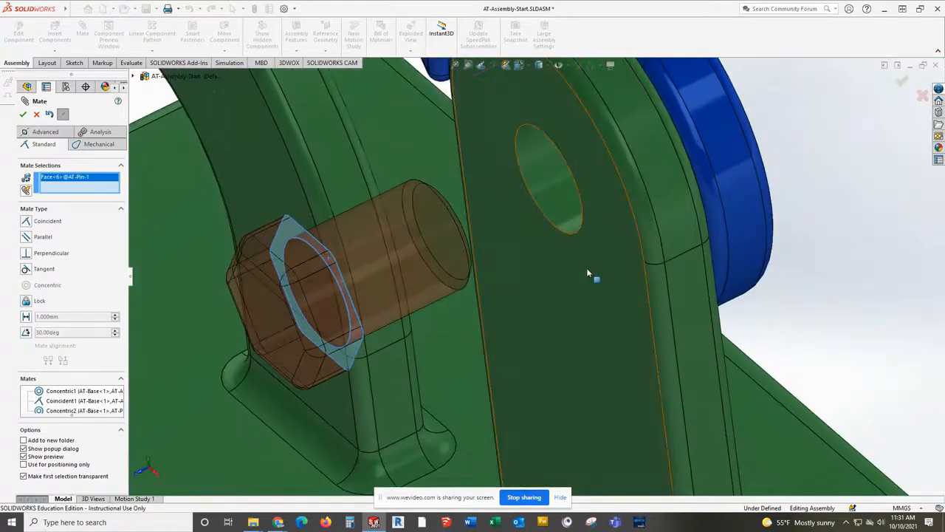
{"action": "left_click", "coordinate": [590, 274]}
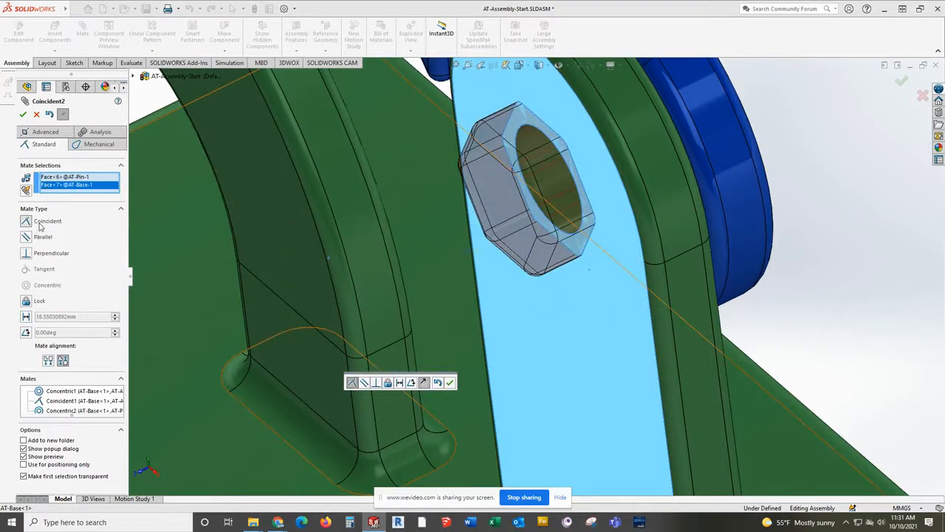
{"action": "left_click", "coordinate": [23, 114]}
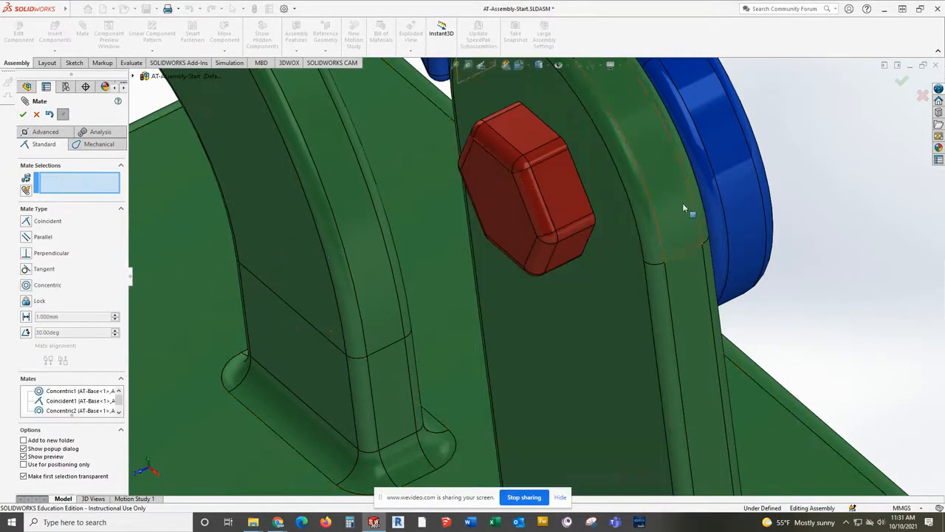
Set up a parallel mate between the upper flat of the pin's hex head and the base plate's top face.
{"action": "middle_click_drag", "start_coordinate": [844, 257], "coordinate": [807, 214]}
{"action": "scroll", "coordinate": [807, 213], "scroll_direction": "down", "scroll_amount": 8}
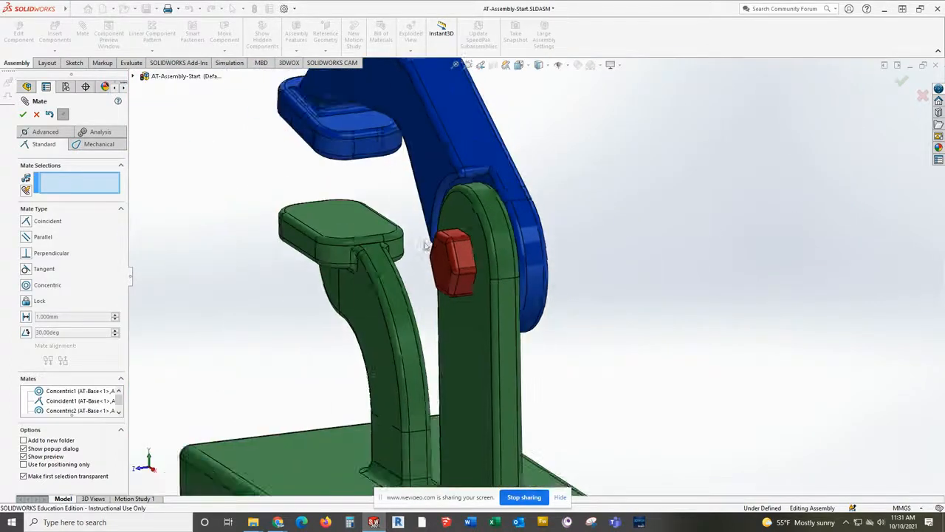
{"action": "scroll", "coordinate": [562, 330], "scroll_direction": "up", "scroll_amount": 4}
{"action": "scroll", "coordinate": [563, 330], "scroll_direction": "down", "scroll_amount": 4}
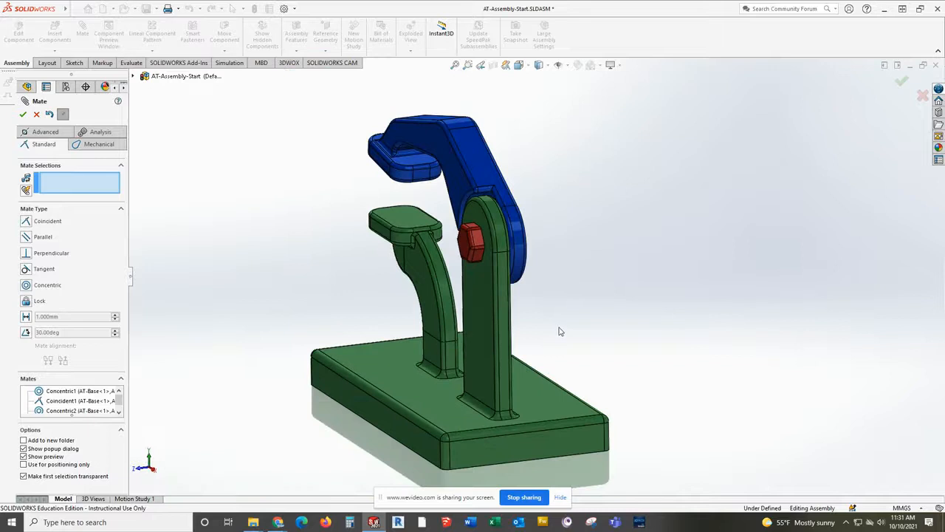
{"action": "middle_click_drag", "start_coordinate": [559, 332], "coordinate": [583, 330]}
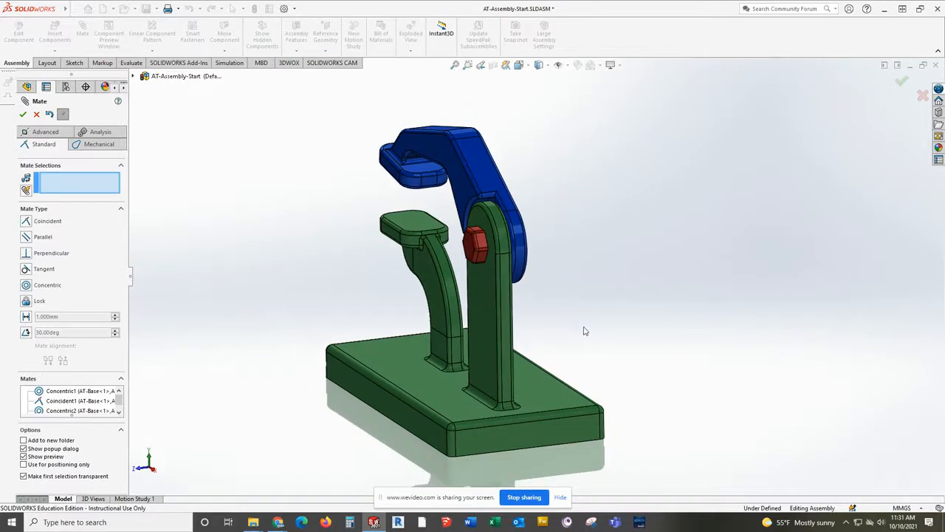
{"action": "key", "text": "ctrl+7"}
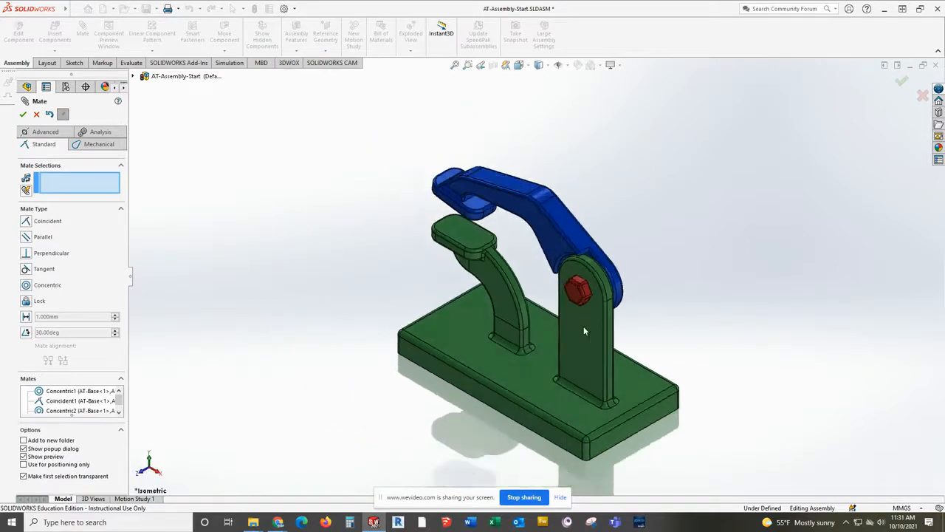
{"action": "scroll", "coordinate": [579, 273], "scroll_direction": "up", "scroll_amount": 2}
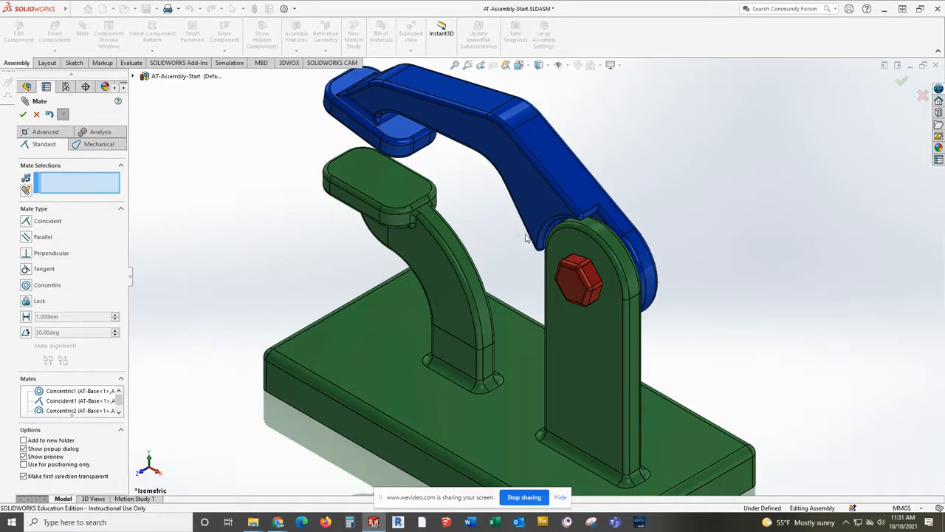
{"action": "left_click", "coordinate": [576, 264]}
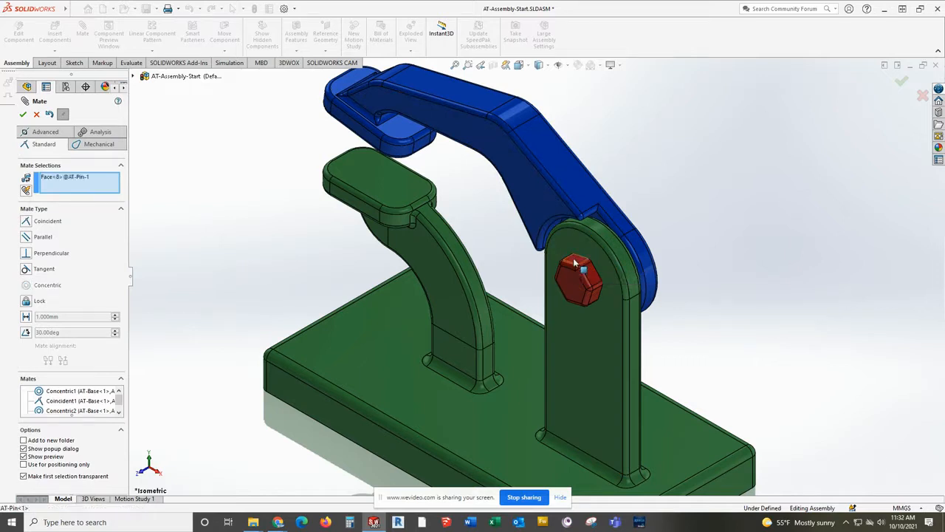
{"action": "left_click", "coordinate": [489, 429]}
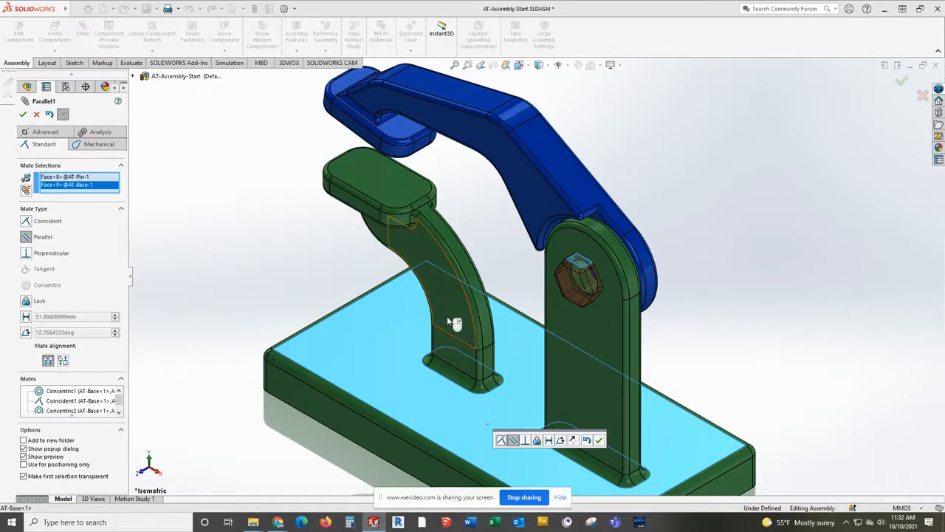
Try a 45-degree angle mate between the pin head's flat and the base plate's top face.
{"action": "left_click", "coordinate": [25, 334]}
{"action": "type", "text": "45"}
{"action": "key", "text": "Return"}
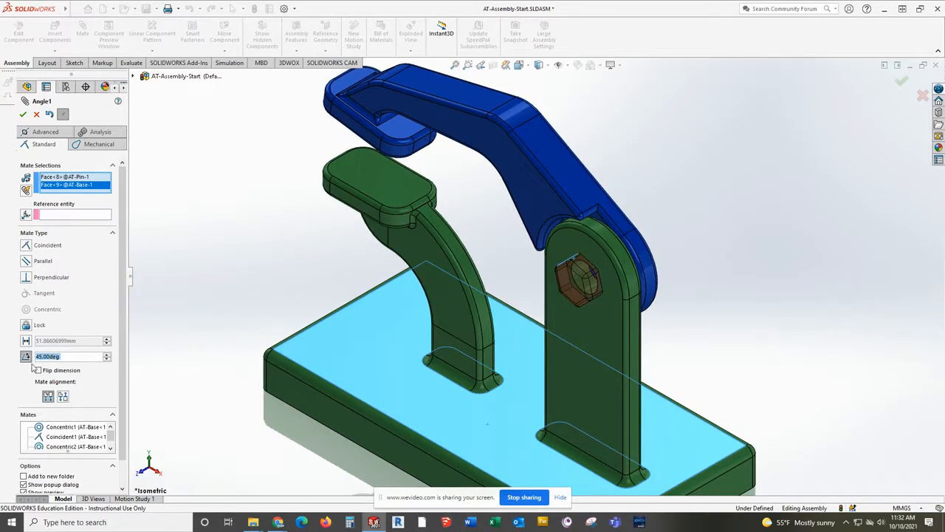
Make the mate between the pin head's flat and the base plate parallel, accept it and finish mating.
{"action": "left_click", "coordinate": [27, 263]}
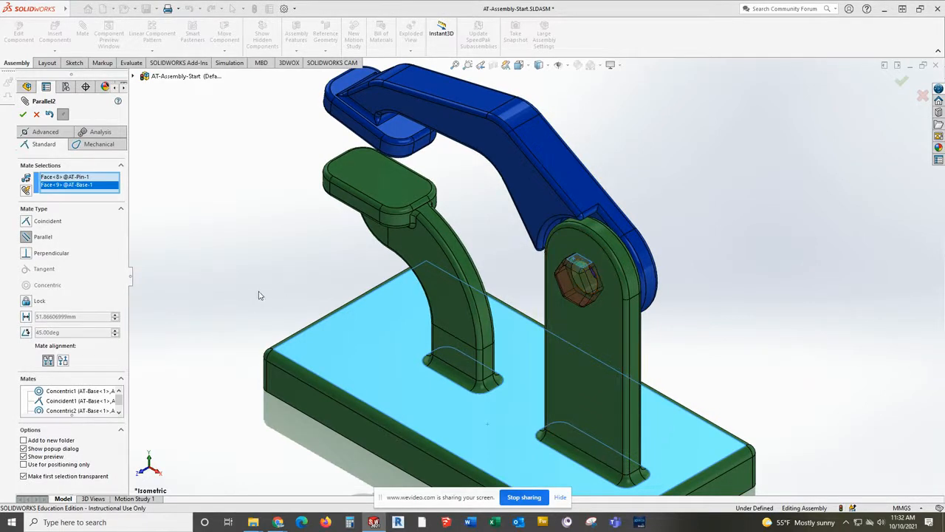
{"action": "left_click", "coordinate": [23, 114]}
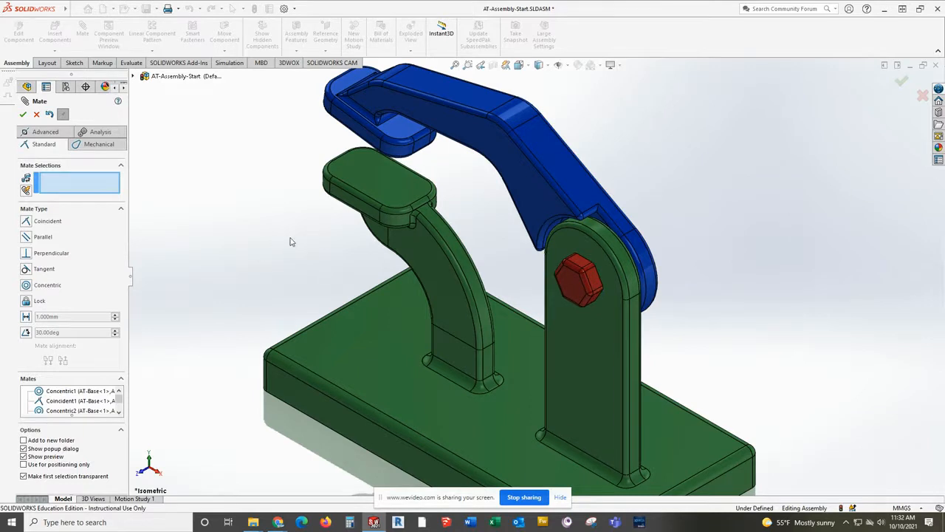
{"action": "key", "text": "f"}
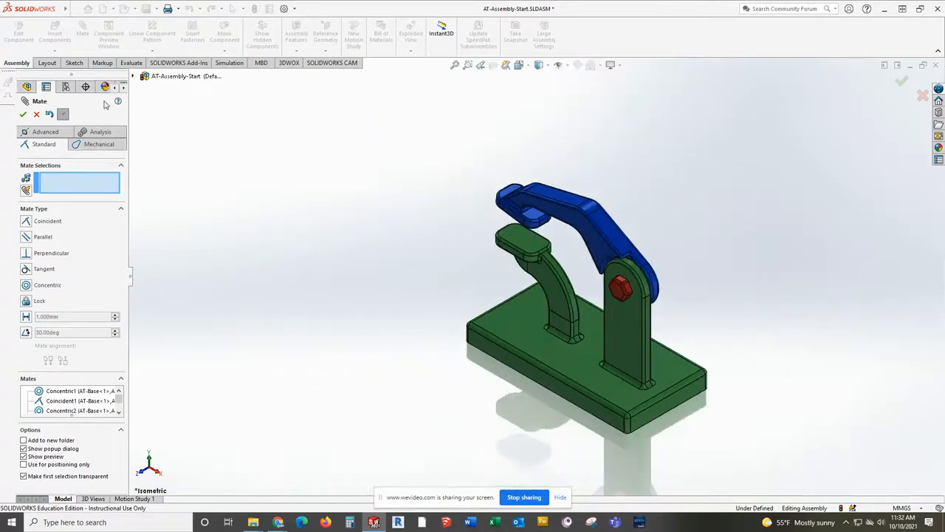
{"action": "left_click", "coordinate": [23, 114]}
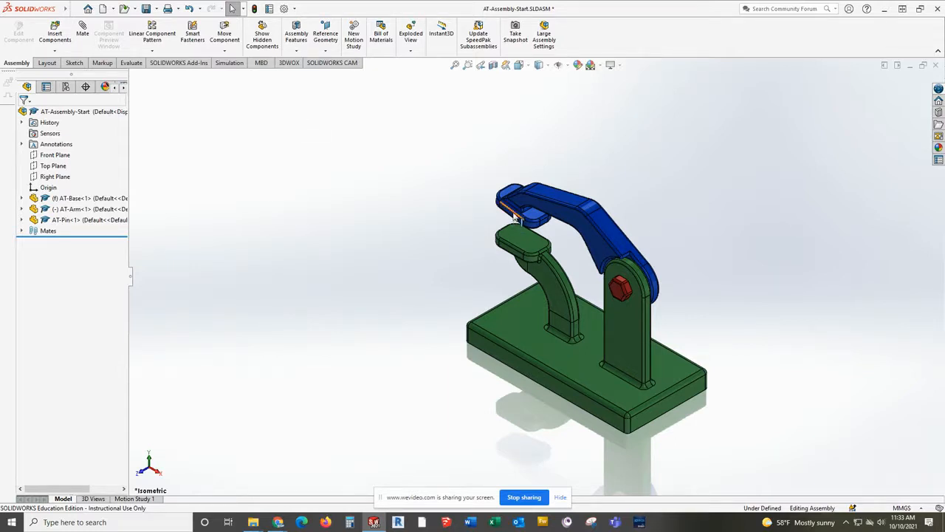
Swing the arm, then add a parallel mate between its pad's lower edge and the upper edge of the base's pad.
{"action": "left_click_drag", "start_coordinate": [515, 211], "coordinate": [541, 205]}
{"action": "key", "text": "Escape"}
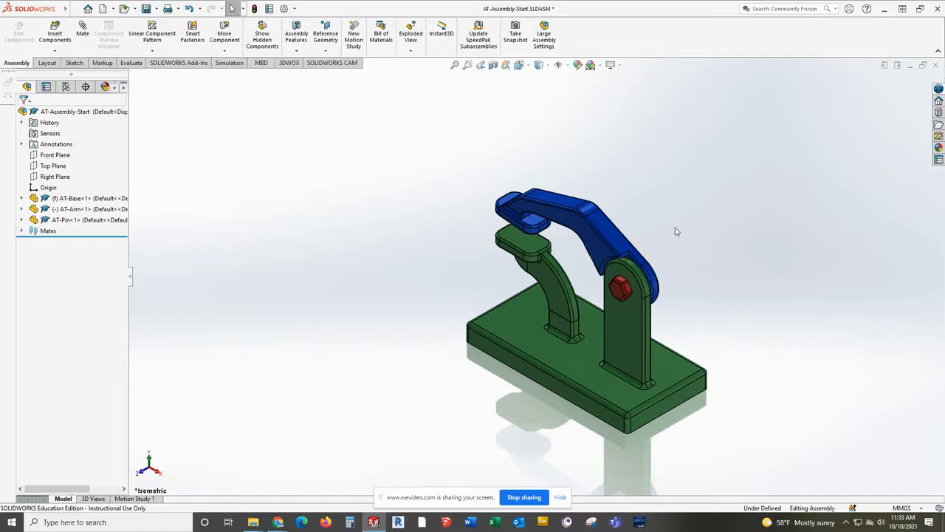
{"action": "key", "text": "ctrl+1"}
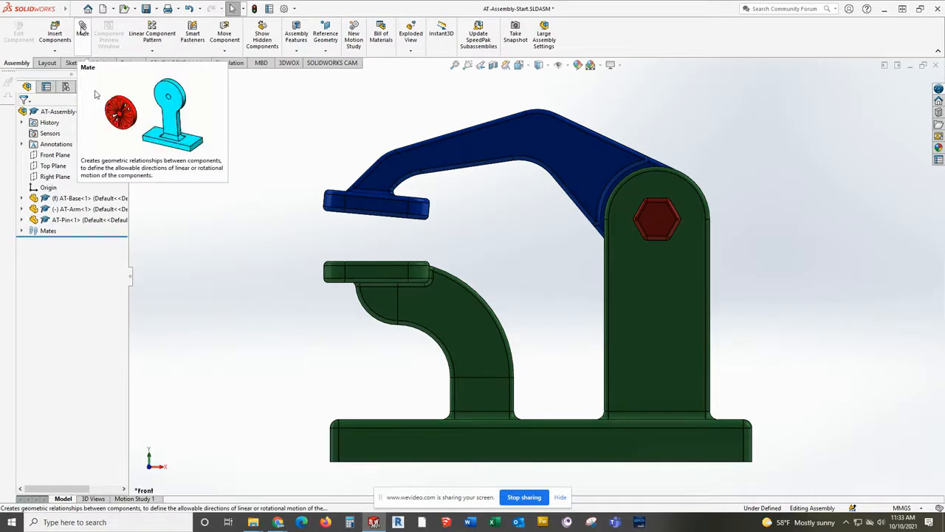
{"action": "left_click", "coordinate": [82, 29]}
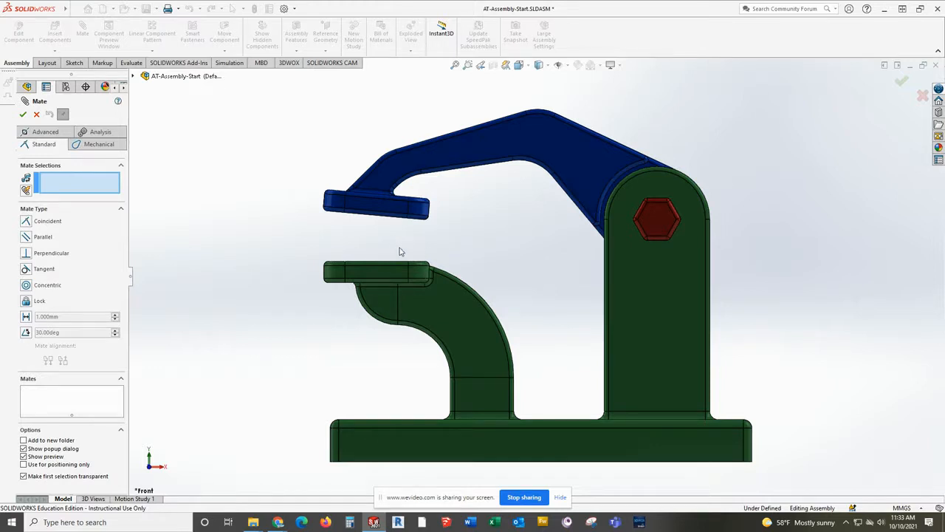
{"action": "left_click", "coordinate": [366, 218]}
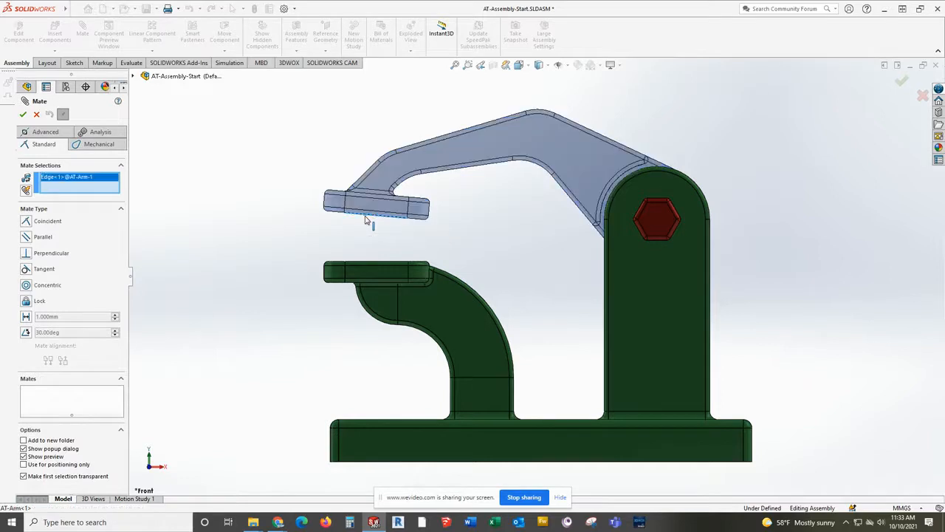
{"action": "left_click", "coordinate": [369, 264]}
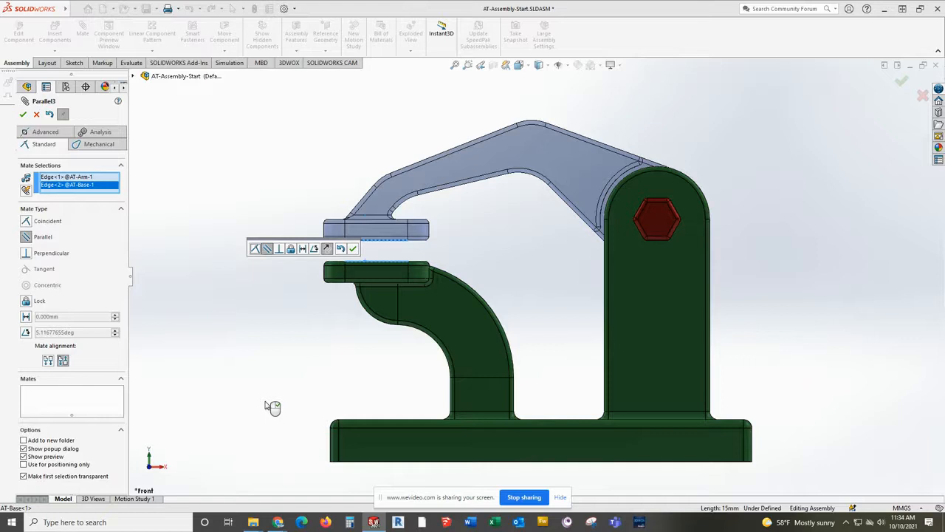
{"action": "left_click", "coordinate": [353, 248]}
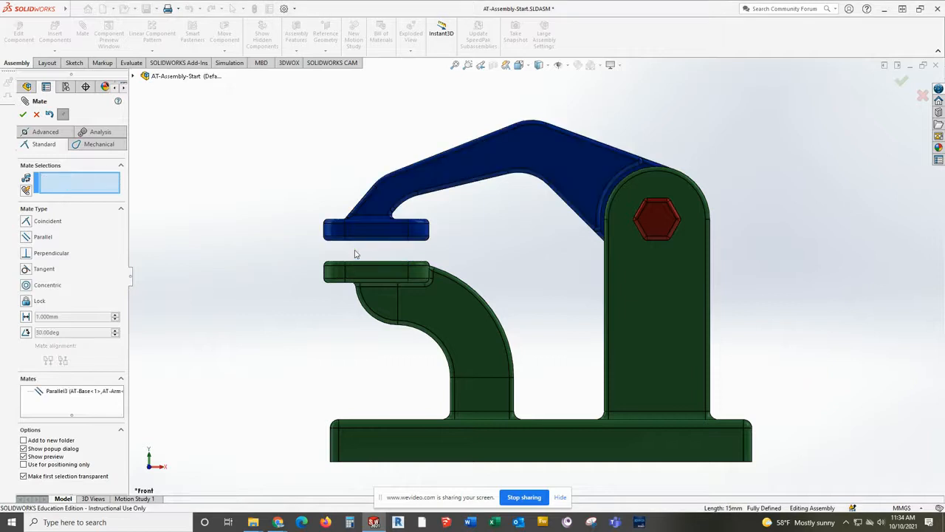
{"action": "left_click", "coordinate": [23, 115]}
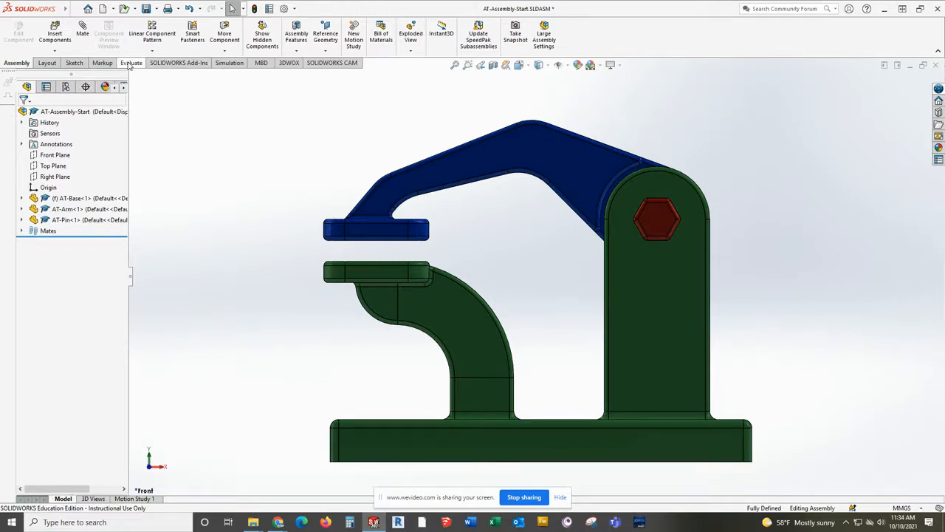
Measure the length of the upper edge of the base's pad, then close the measurement.
{"action": "left_click", "coordinate": [131, 63]}
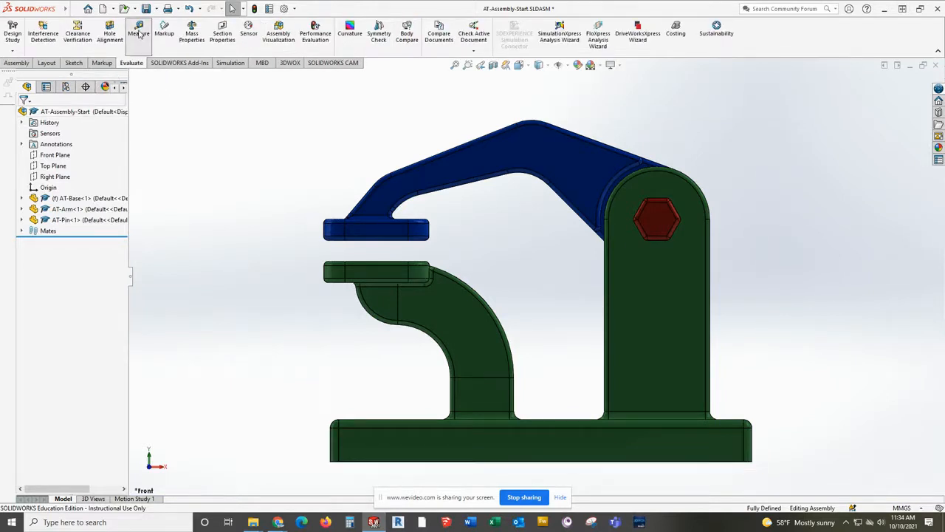
{"action": "left_click", "coordinate": [139, 34]}
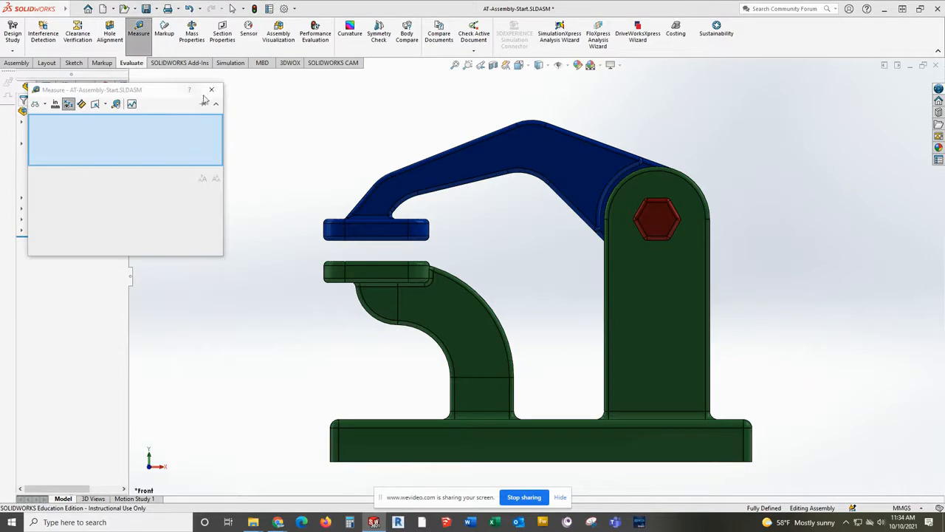
{"action": "left_click", "coordinate": [216, 105]}
{"action": "left_click", "coordinate": [216, 104]}
{"action": "left_click", "coordinate": [216, 104]}
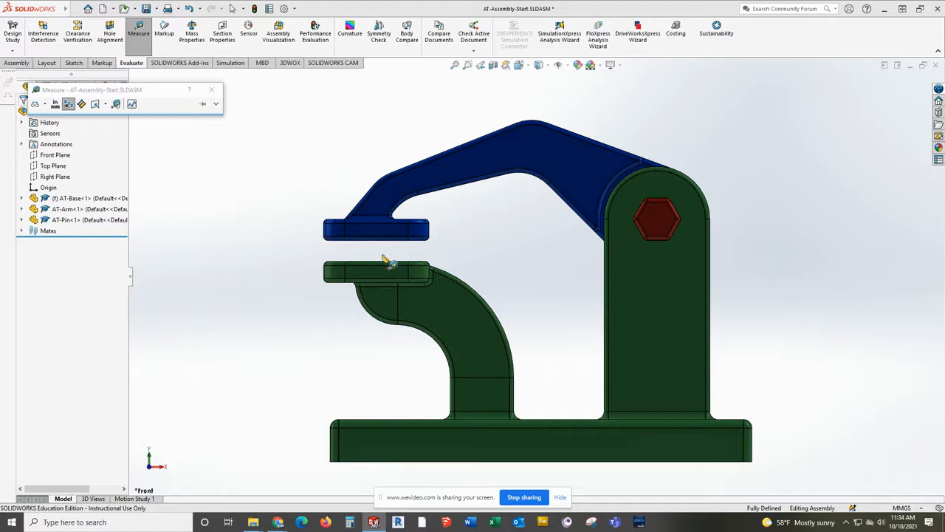
{"action": "left_click", "coordinate": [386, 262]}
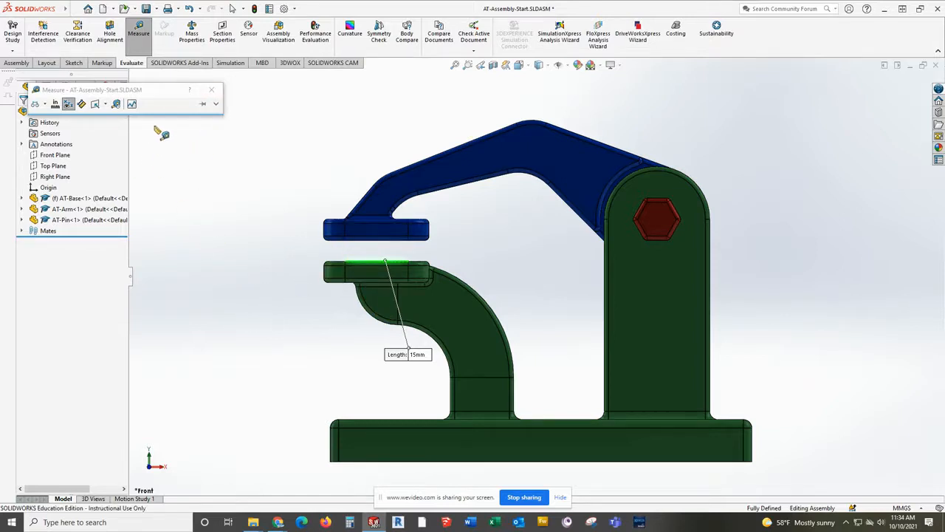
{"action": "left_click", "coordinate": [211, 89]}
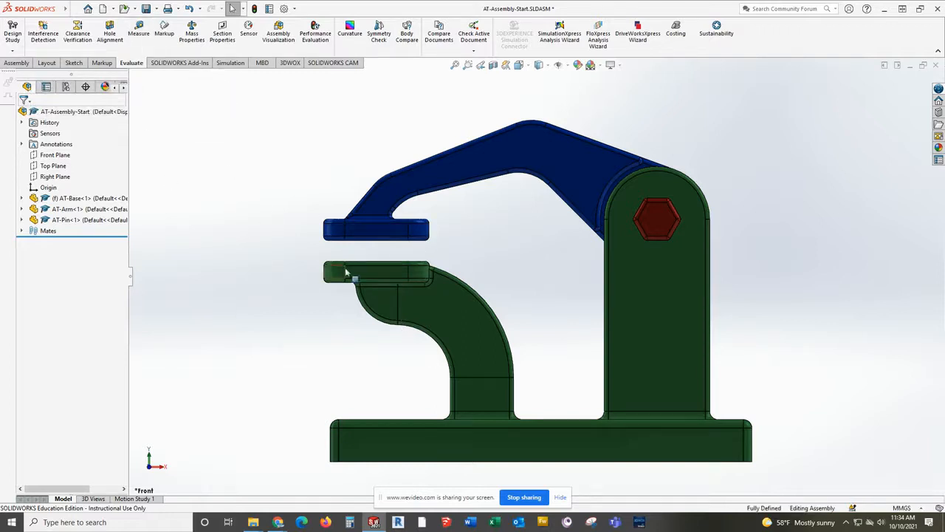
Edit the arm's parallel mate, trying coincident, perpendicular and the opposite parallel alignment before returning it to parallel.
{"action": "left_click", "coordinate": [21, 231]}
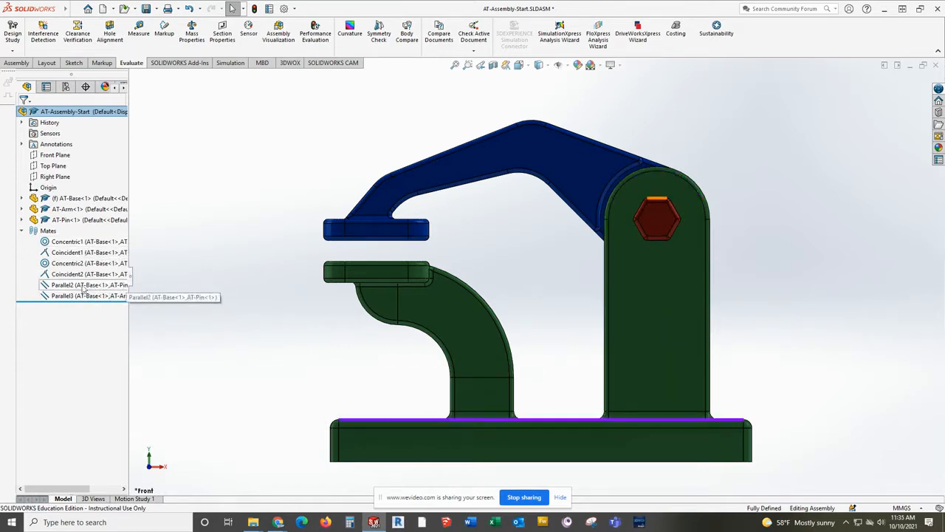
{"action": "left_click", "coordinate": [61, 295]}
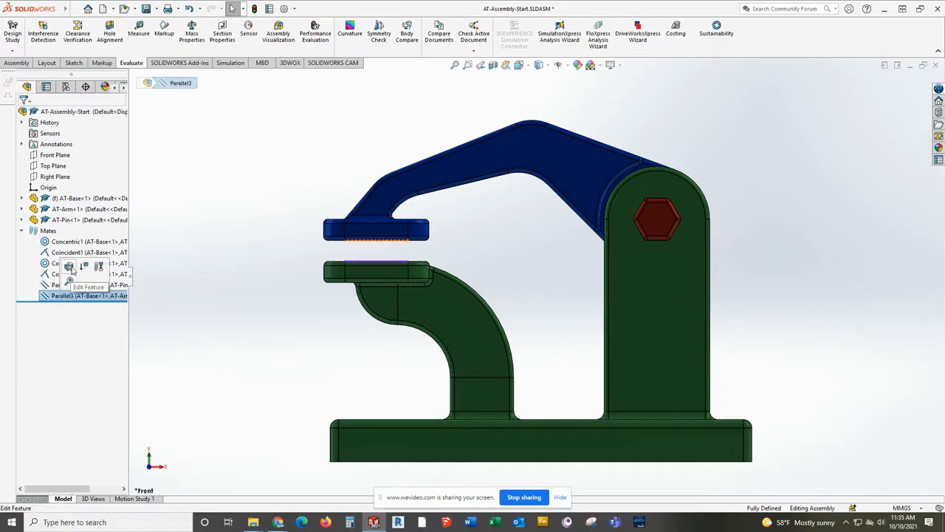
{"action": "left_click", "coordinate": [70, 267]}
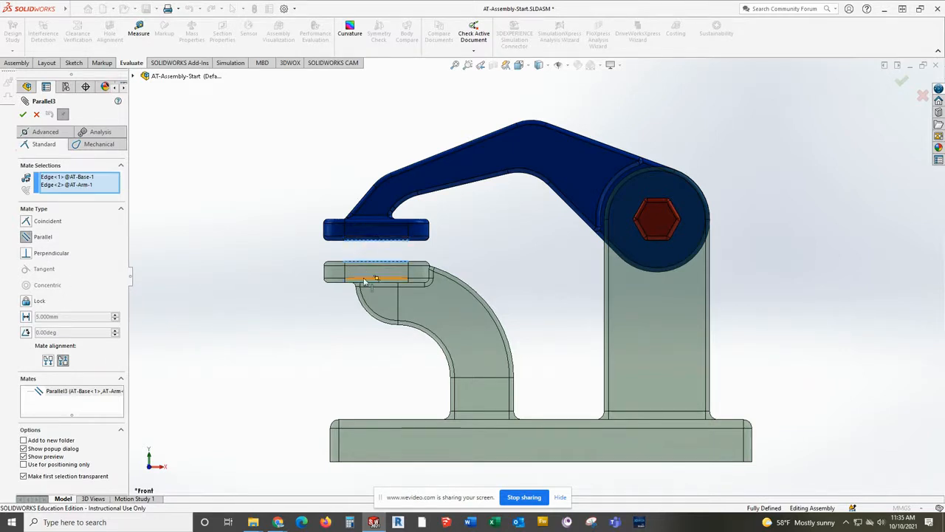
{"action": "left_click", "coordinate": [27, 221]}
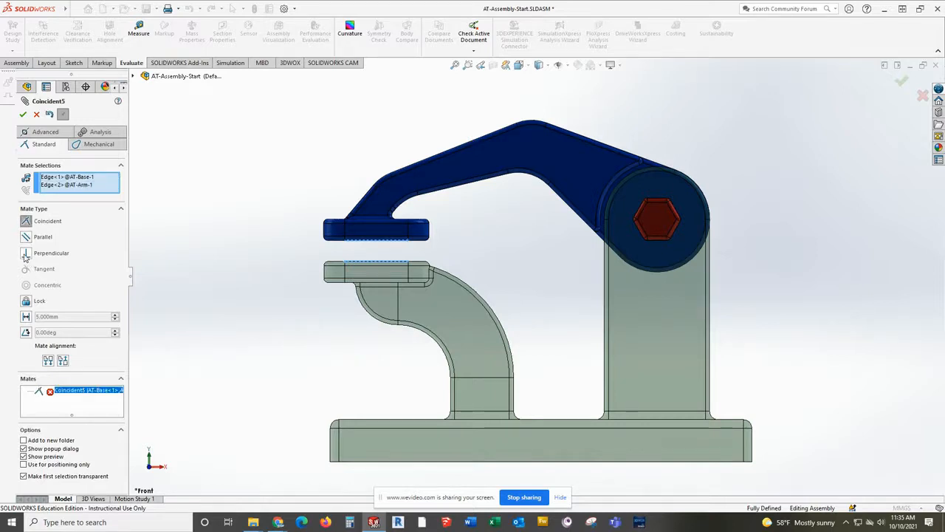
{"action": "left_click", "coordinate": [26, 253]}
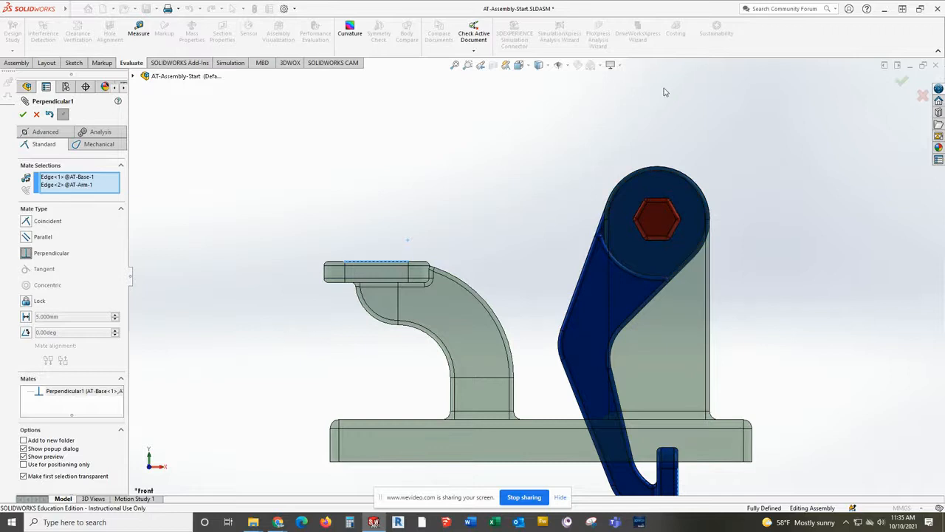
{"action": "left_click", "coordinate": [27, 237]}
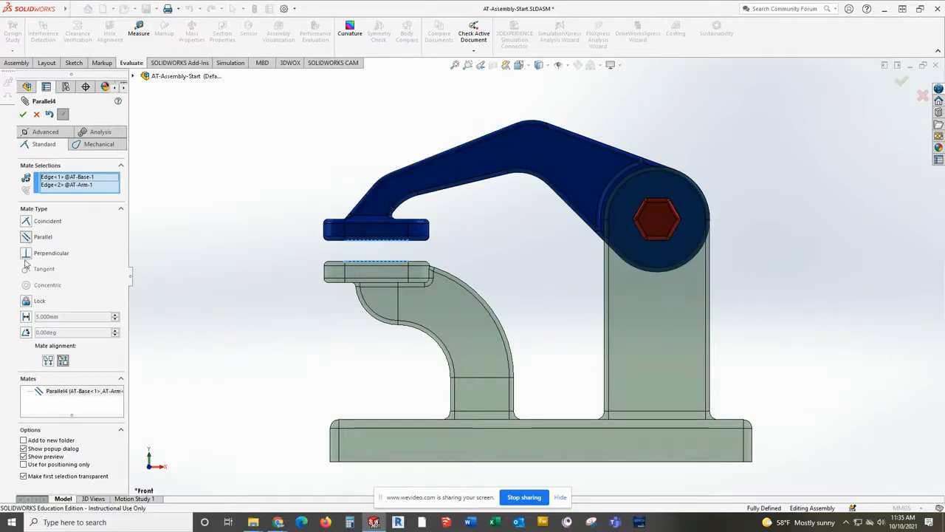
{"action": "left_click", "coordinate": [48, 360]}
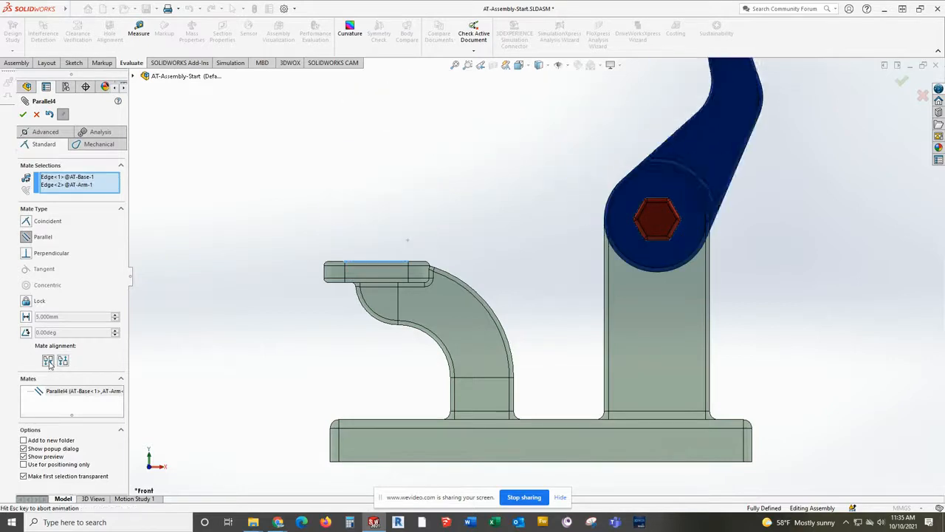
{"action": "left_click", "coordinate": [26, 254]}
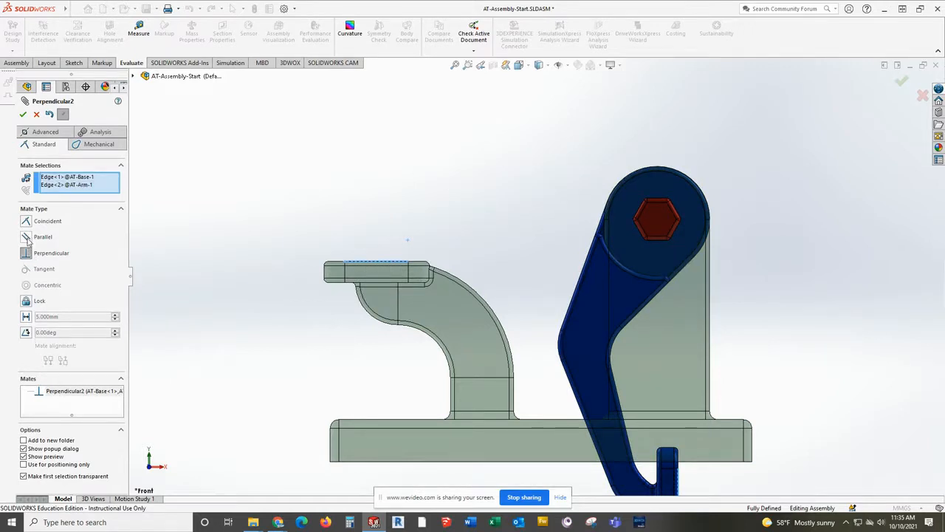
{"action": "left_click", "coordinate": [26, 237]}
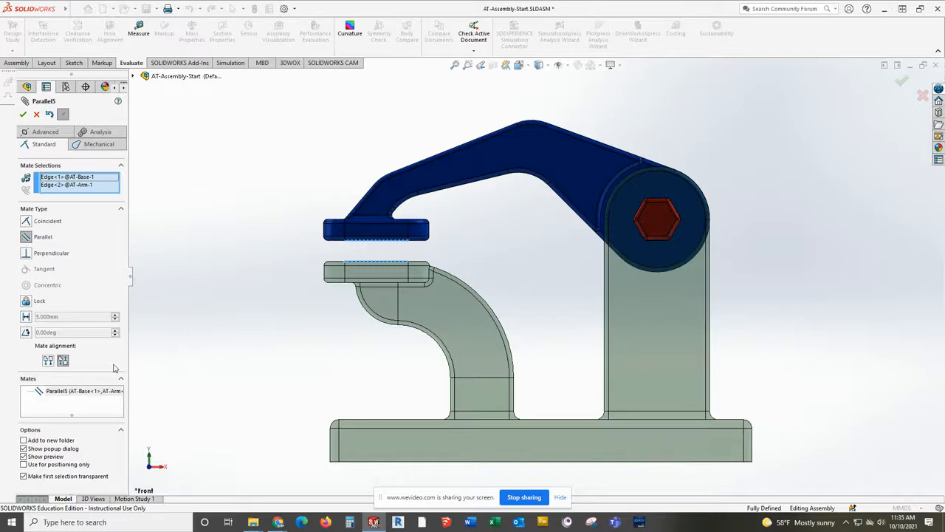
Convert the arm's mate to a 30-degree angle mate and compare both alignments, keeping it anti-aligned.
{"action": "left_click", "coordinate": [26, 332]}
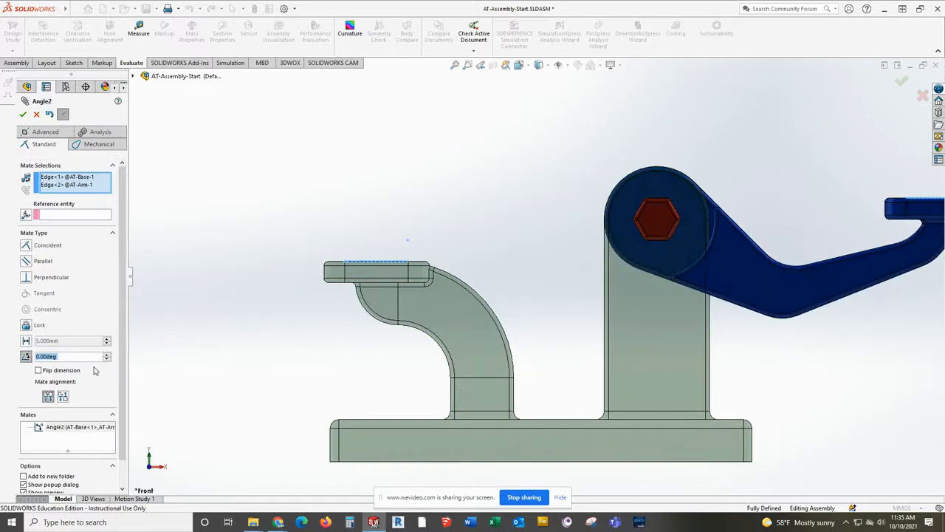
{"action": "left_click", "coordinate": [63, 398]}
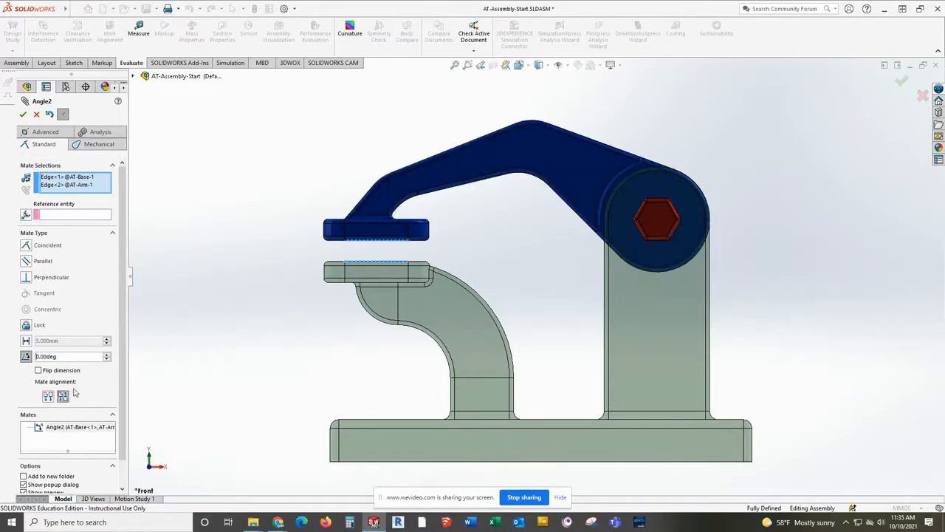
{"action": "left_click_drag", "start_coordinate": [64, 357], "coordinate": [3, 358]}
{"action": "type", "text": "30"}
{"action": "key", "text": "Return"}
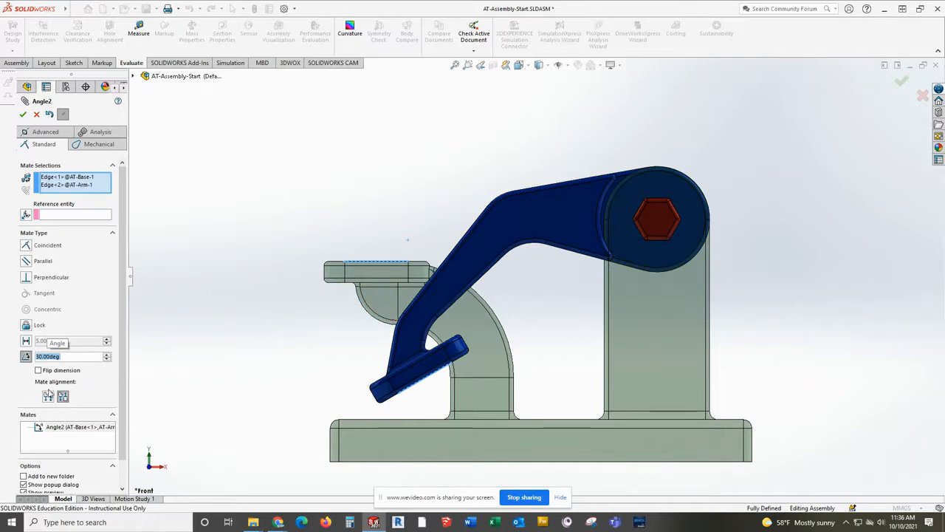
{"action": "left_click", "coordinate": [48, 397]}
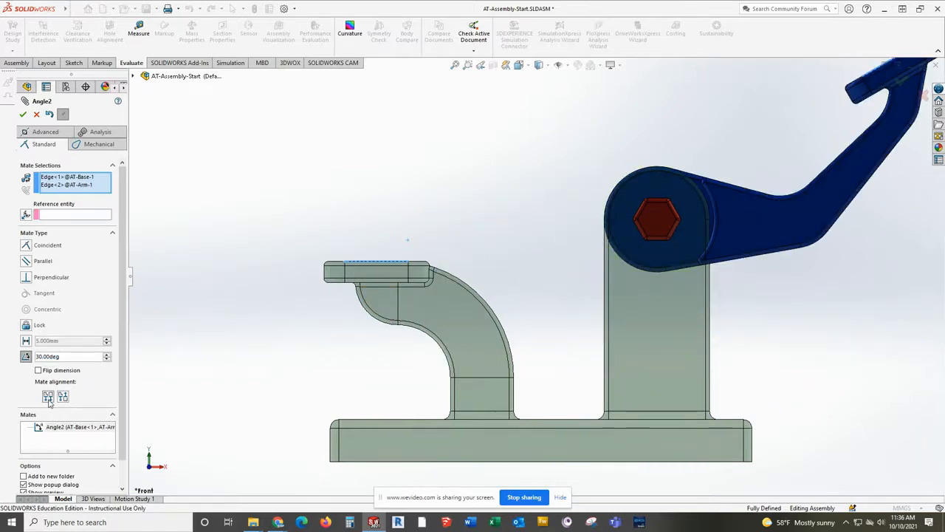
{"action": "left_click", "coordinate": [62, 396]}
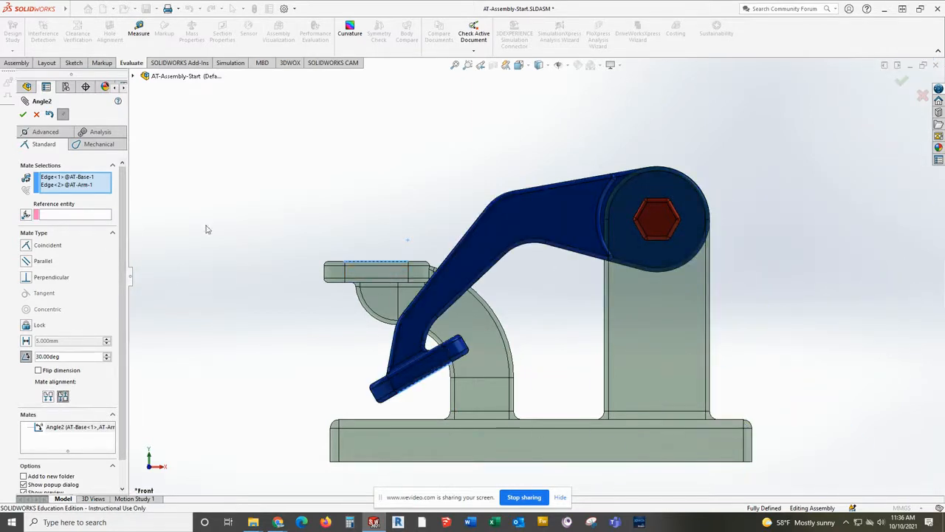
Reselect the arm pad's lower edge for the 30-degree angle mate, accept it and finish mating.
{"action": "left_click", "coordinate": [68, 188]}
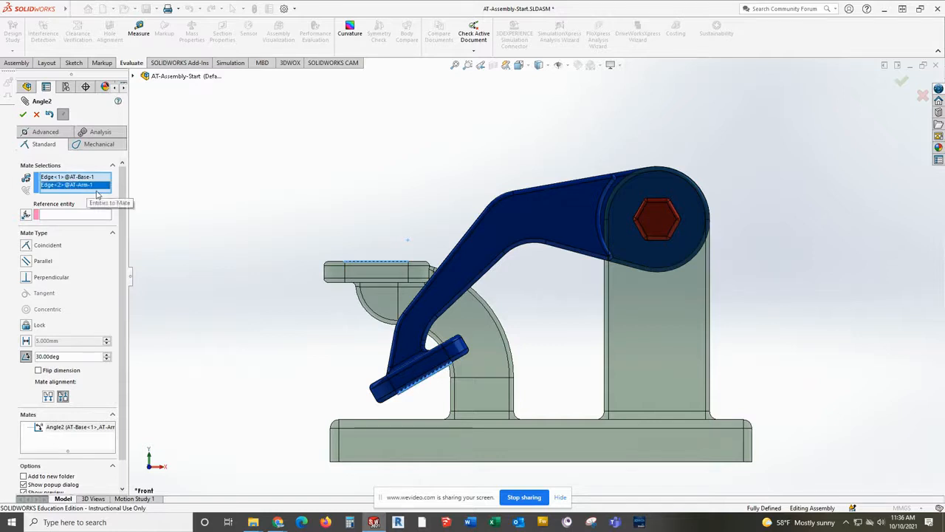
{"action": "key", "text": "Delete"}
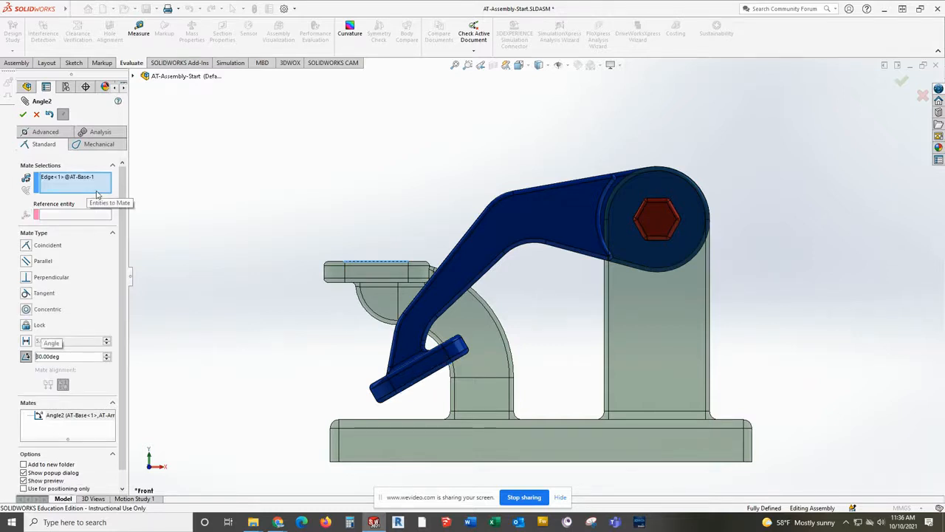
{"action": "left_click", "coordinate": [418, 386]}
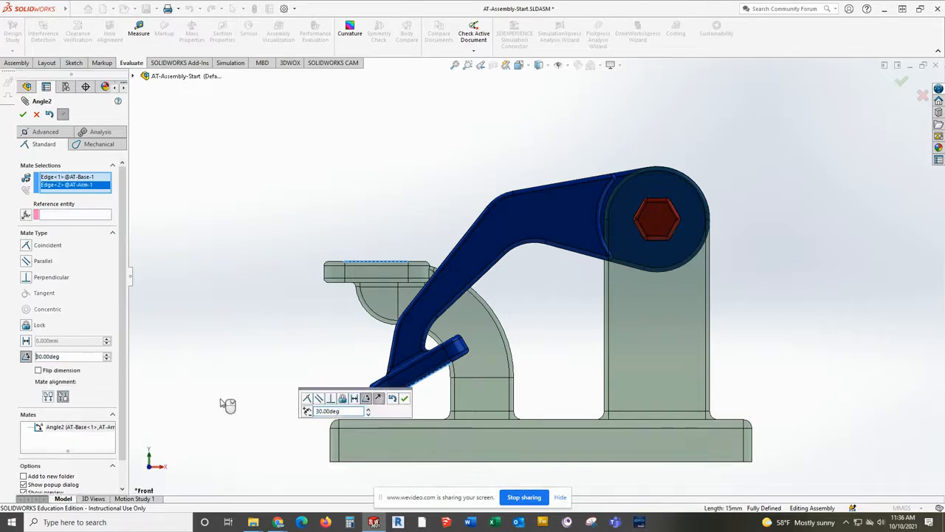
{"action": "left_click", "coordinate": [404, 398]}
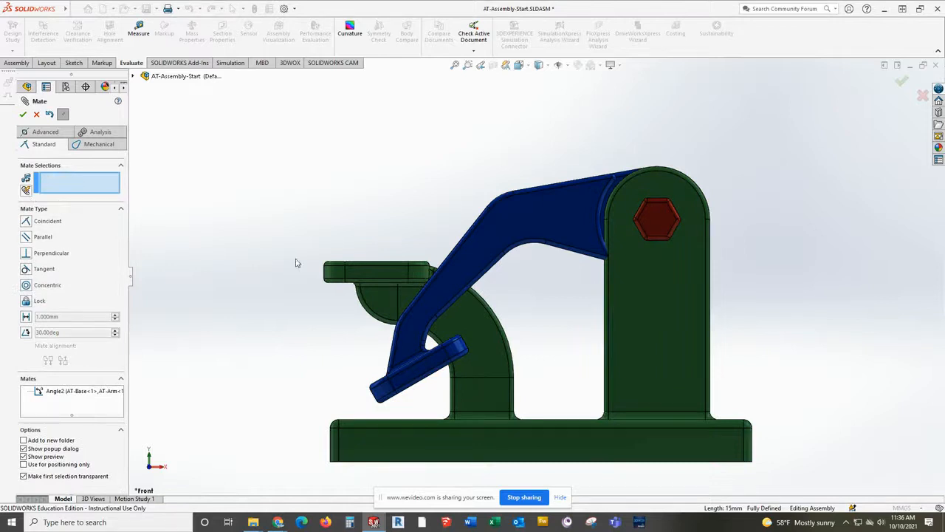
{"action": "left_click", "coordinate": [35, 113]}
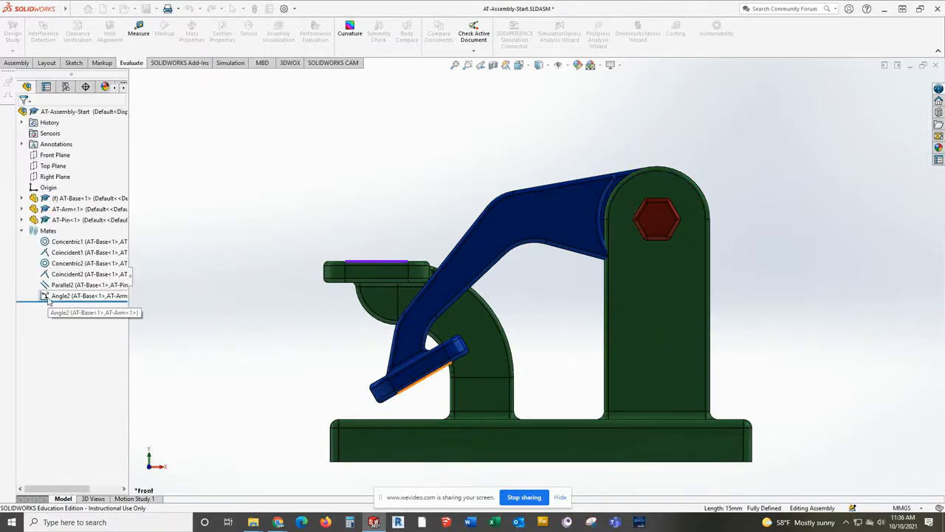
Delete the angle mate between arm and base, and swing the arm up above the base's pad.
{"action": "left_click", "coordinate": [60, 296]}
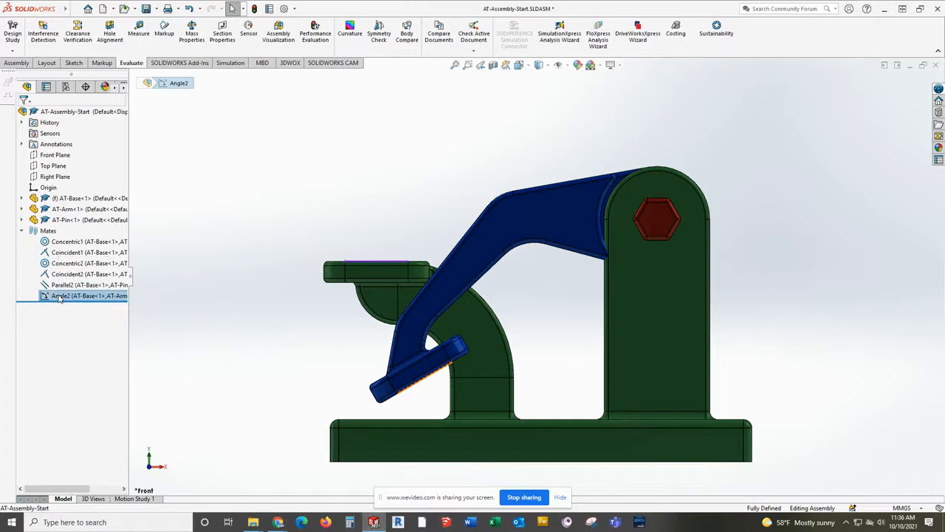
{"action": "key", "text": "Delete"}
{"action": "left_click", "coordinate": [535, 213]}
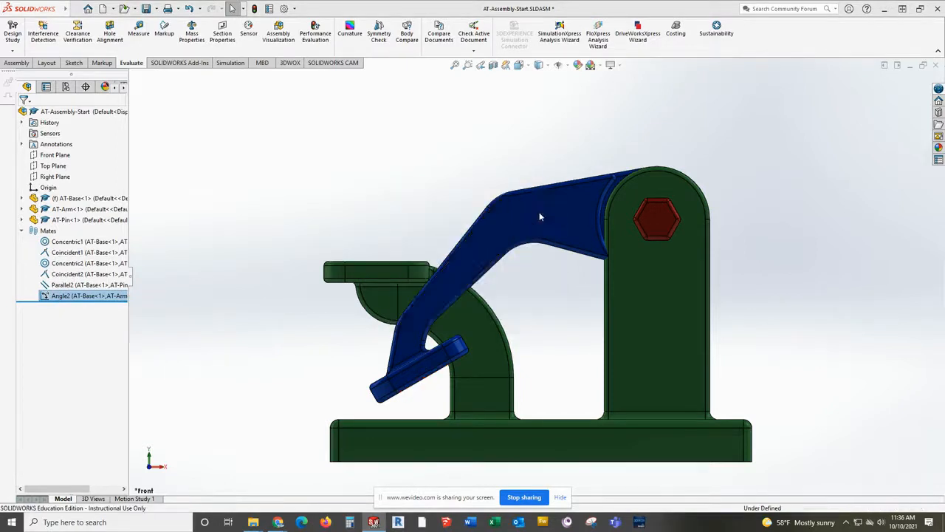
{"action": "left_click_drag", "start_coordinate": [420, 378], "coordinate": [354, 164]}
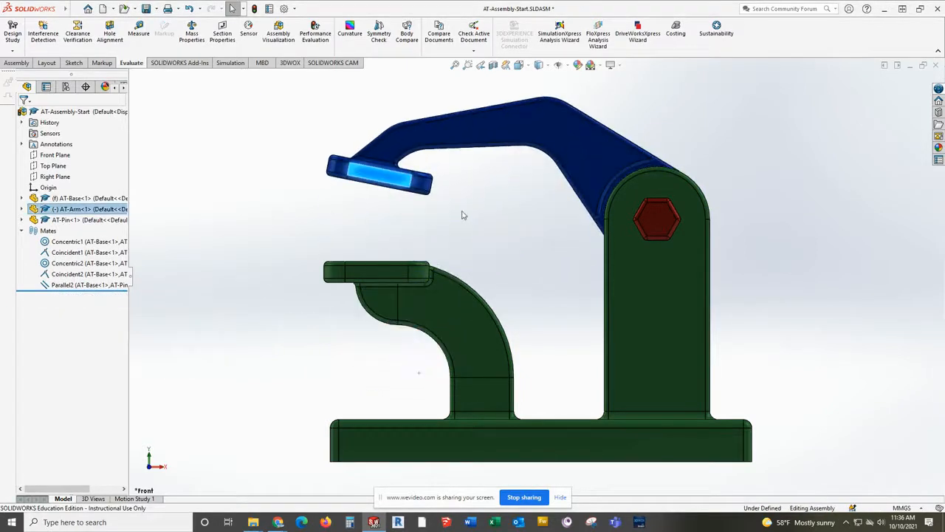
Add a 30-degree angle mate between the arm pad's lower edge and the base pad's upper edge, accept it and show the isometric view.
{"action": "left_click", "coordinate": [46, 62]}
{"action": "left_click", "coordinate": [17, 62]}
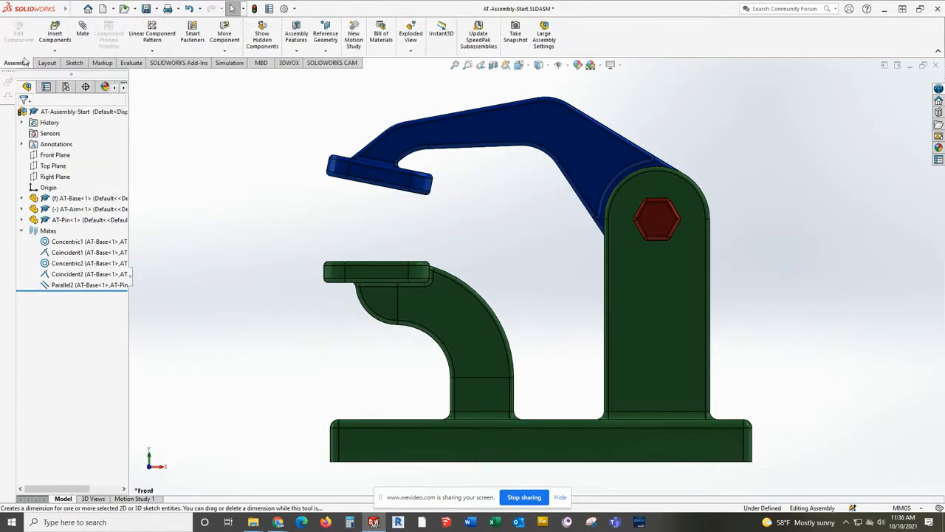
{"action": "left_click", "coordinate": [82, 34]}
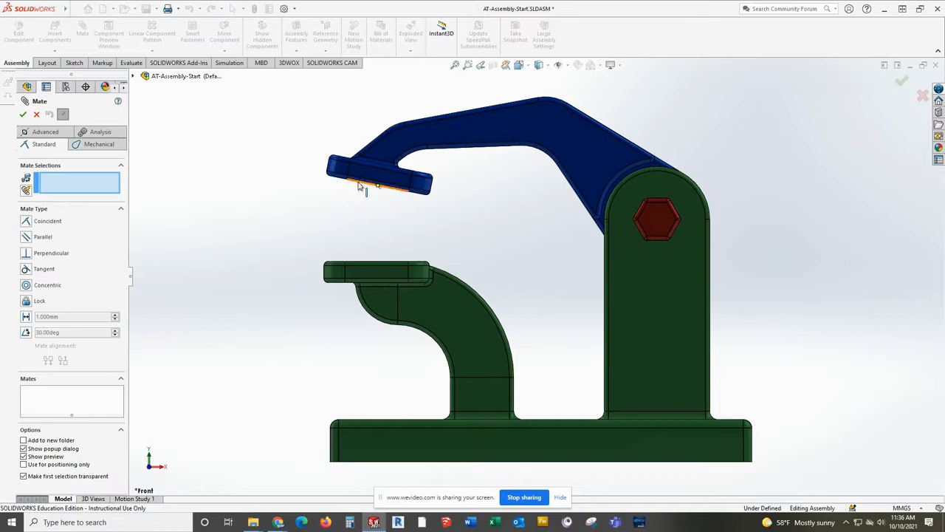
{"action": "left_click", "coordinate": [354, 184]}
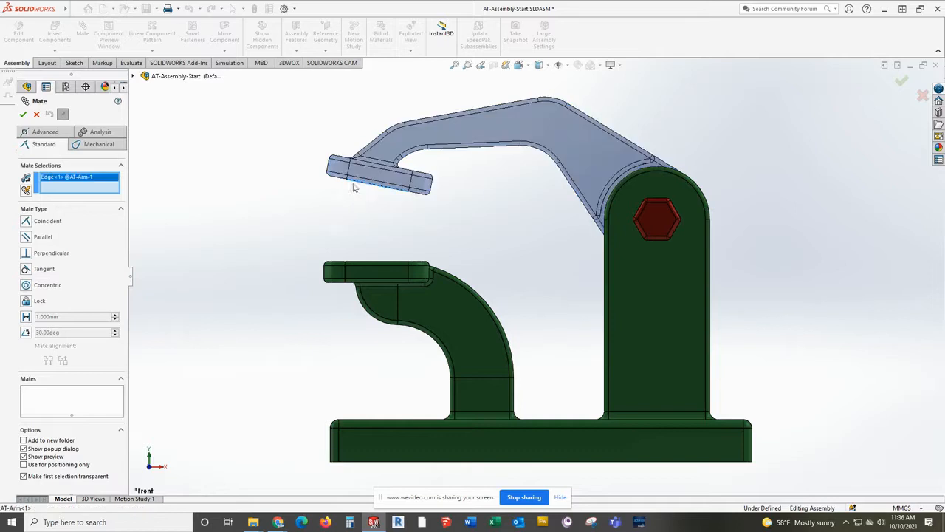
{"action": "left_click", "coordinate": [359, 264]}
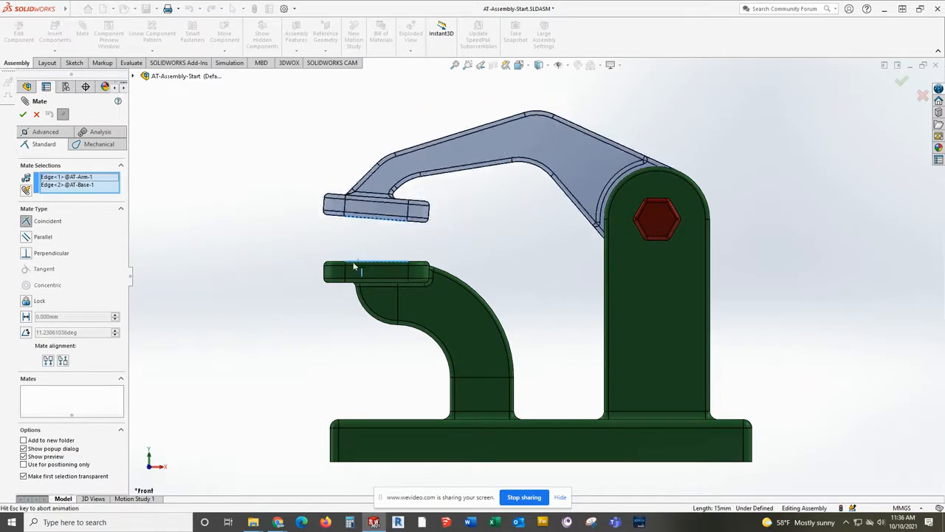
{"action": "left_click", "coordinate": [25, 332]}
{"action": "type", "text": "30"}
{"action": "key", "text": "Return"}
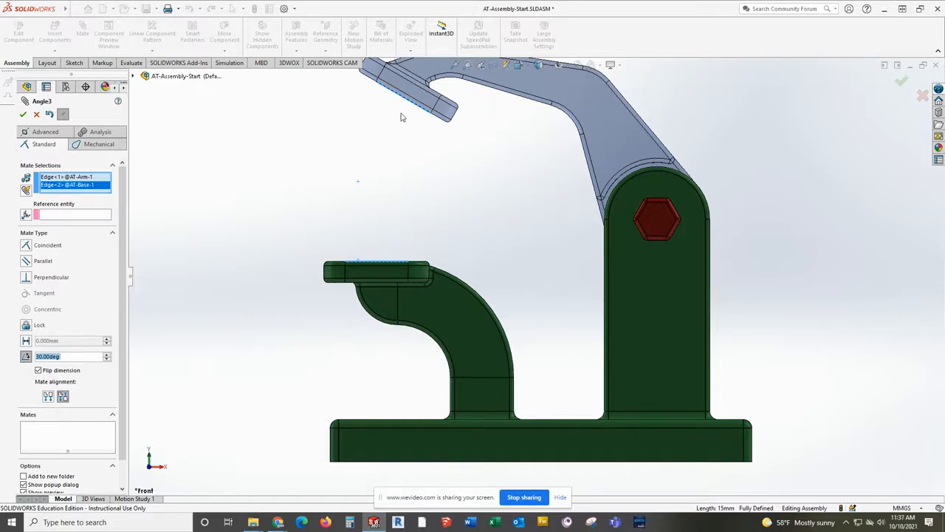
{"action": "scroll", "coordinate": [502, 226], "scroll_direction": "down", "scroll_amount": 2}
{"action": "scroll", "coordinate": [512, 225], "scroll_direction": "up", "scroll_amount": 5}
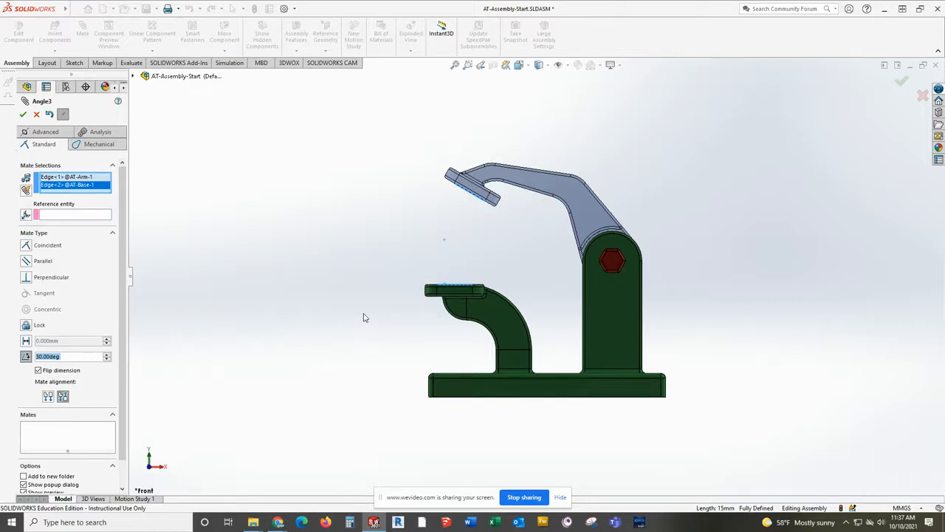
{"action": "left_click", "coordinate": [23, 114]}
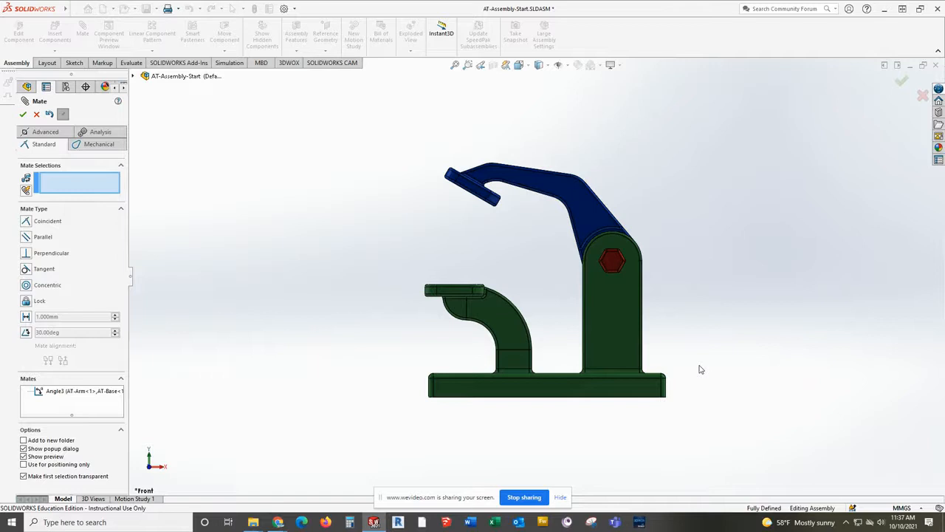
{"action": "key", "text": "ctrl+7"}
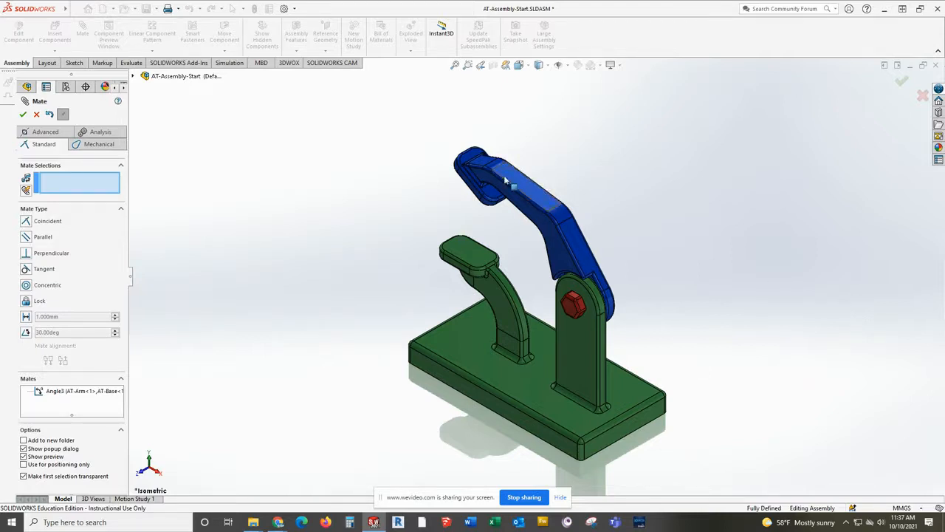
Finish mating and inspect the assembly with a Front Plane section view, shifting and rotating the cutting plane before cancelling the section.
{"action": "left_click", "coordinate": [23, 116]}
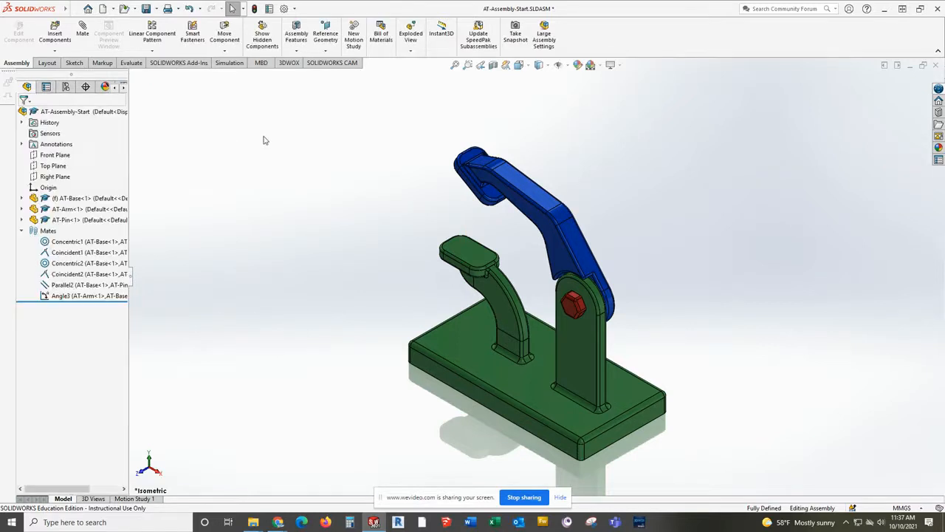
{"action": "left_click", "coordinate": [493, 65]}
{"action": "left_click_drag", "start_coordinate": [674, 193], "coordinate": [493, 288]}
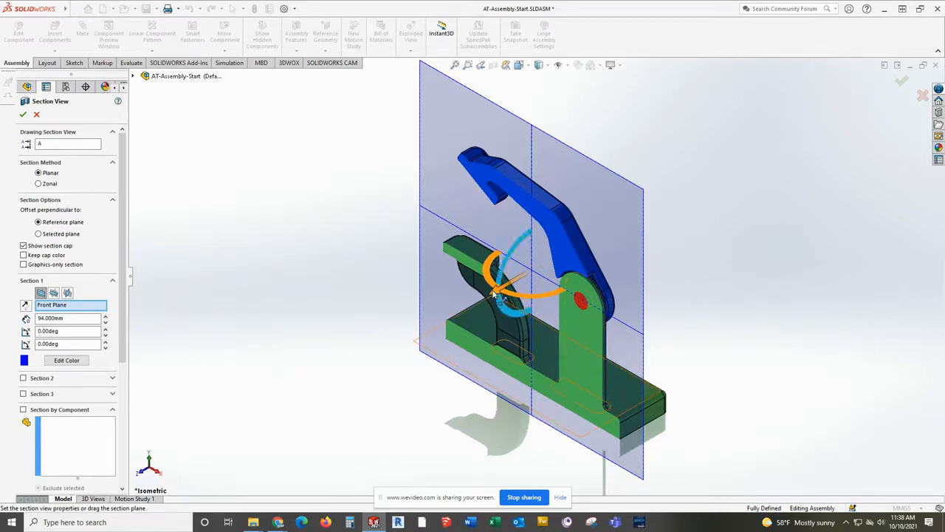
{"action": "left_click_drag", "start_coordinate": [497, 296], "coordinate": [391, 341]}
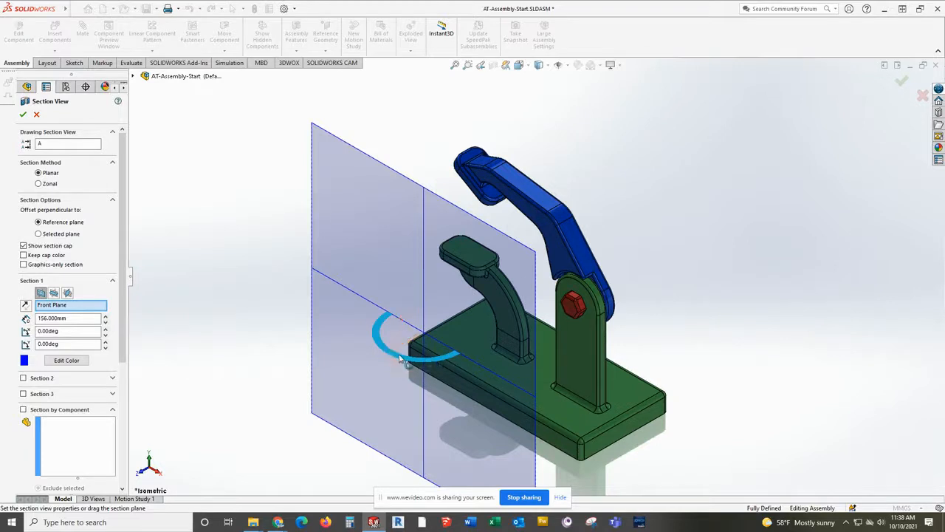
{"action": "left_click_drag", "start_coordinate": [399, 358], "coordinate": [439, 358]}
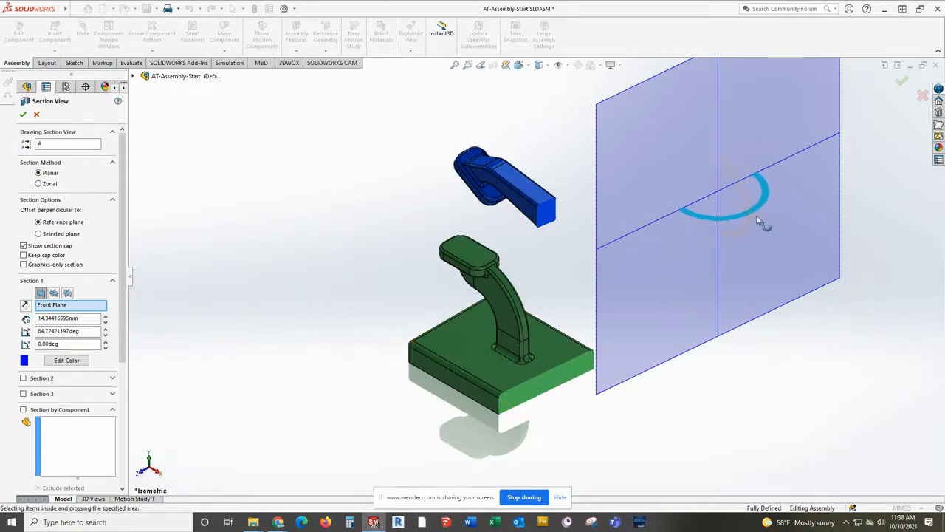
{"action": "left_click_drag", "start_coordinate": [761, 222], "coordinate": [800, 237]}
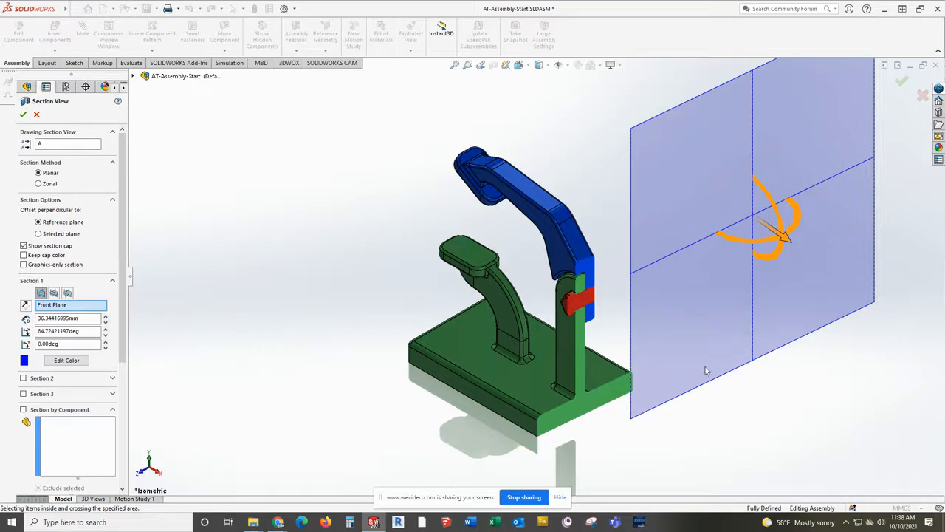
{"action": "left_click_drag", "start_coordinate": [790, 244], "coordinate": [886, 307]}
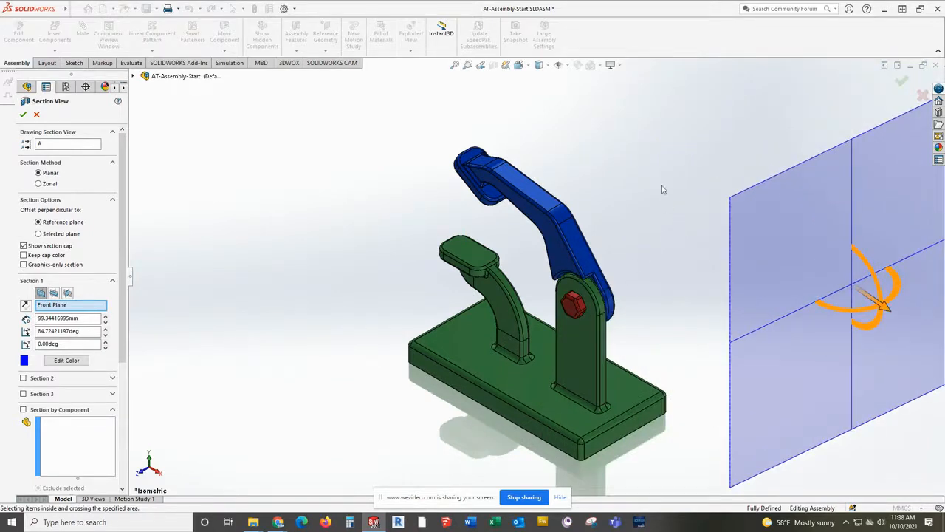
{"action": "left_click", "coordinate": [37, 114]}
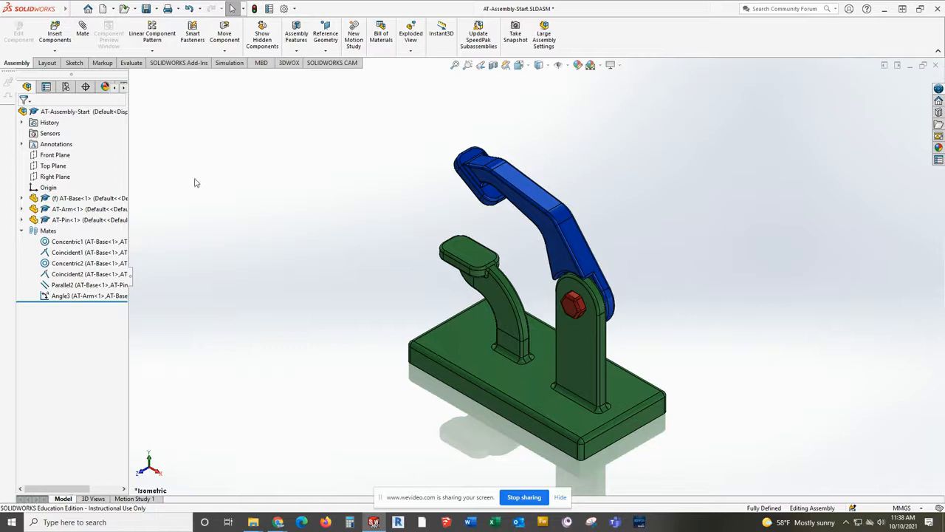
Evaluate the mass properties of the whole assembly, close the report and clear the selection.
{"action": "left_click", "coordinate": [130, 65]}
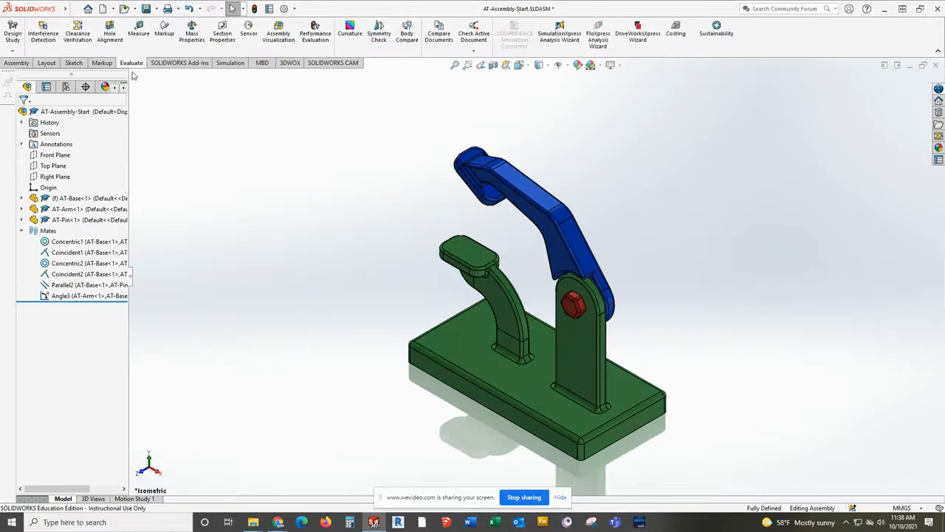
{"action": "left_click", "coordinate": [191, 33]}
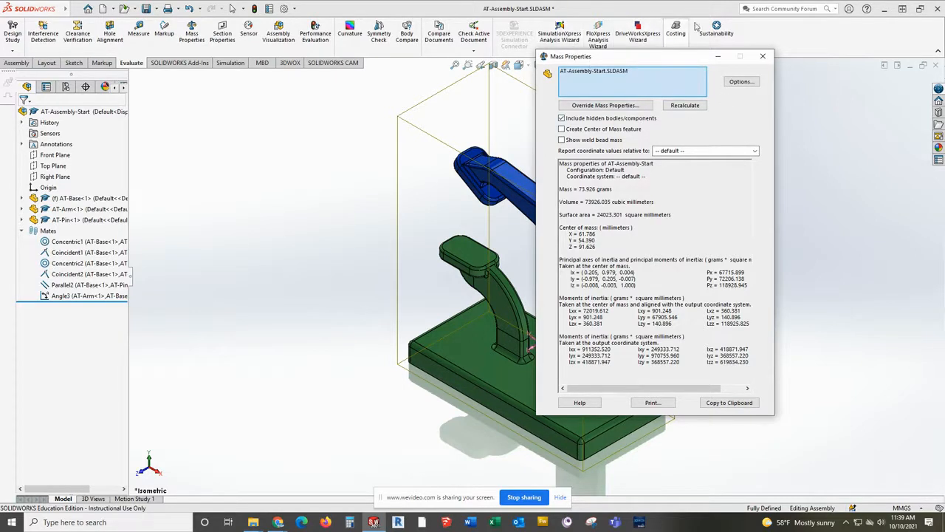
{"action": "left_click", "coordinate": [766, 59]}
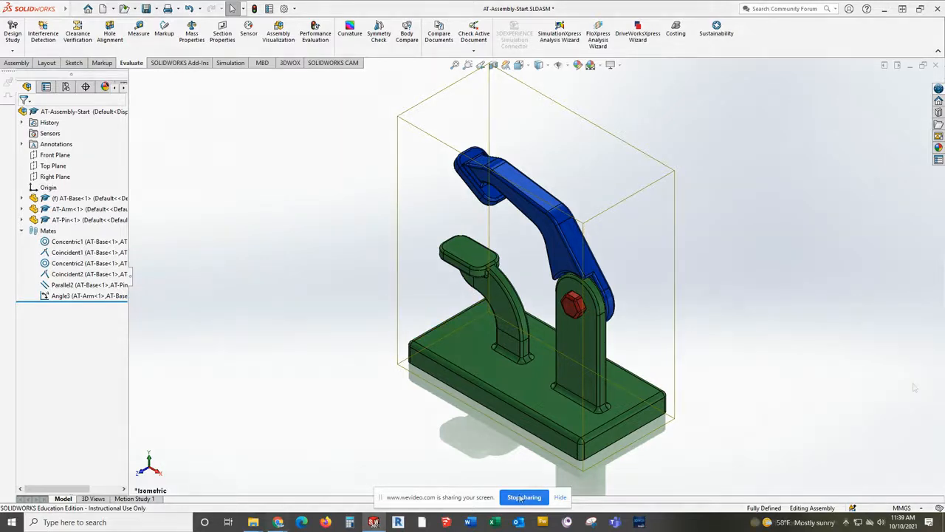
{"action": "left_click", "coordinate": [916, 387]}
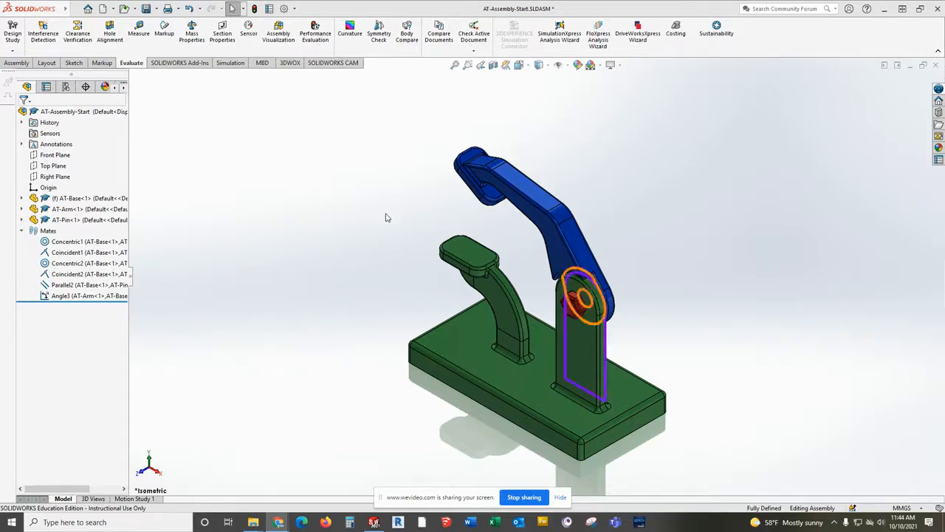
Delete the angle mate between the arm and the base, inspecting the assembly from the front.
{"action": "key", "text": "ctrl+1"}
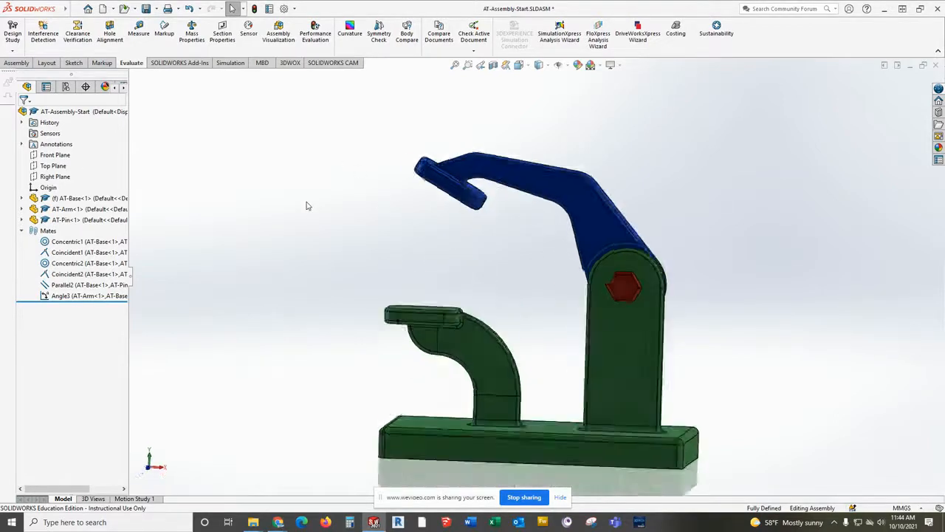
{"action": "left_click", "coordinate": [55, 295]}
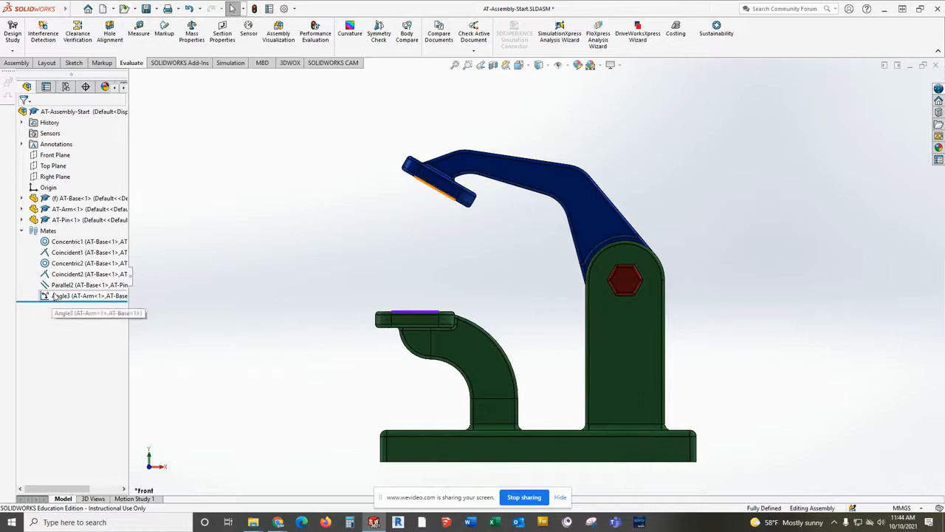
{"action": "key", "text": "Delete"}
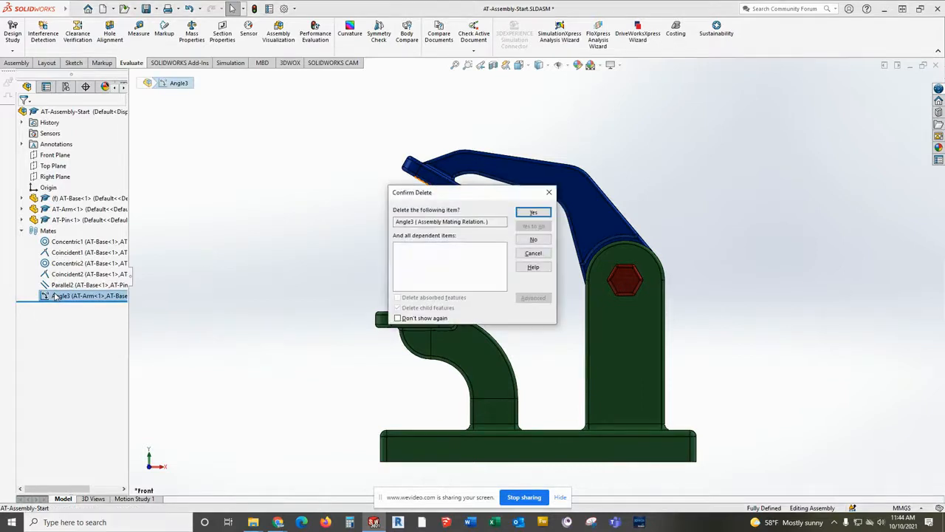
{"action": "left_click", "coordinate": [538, 214]}
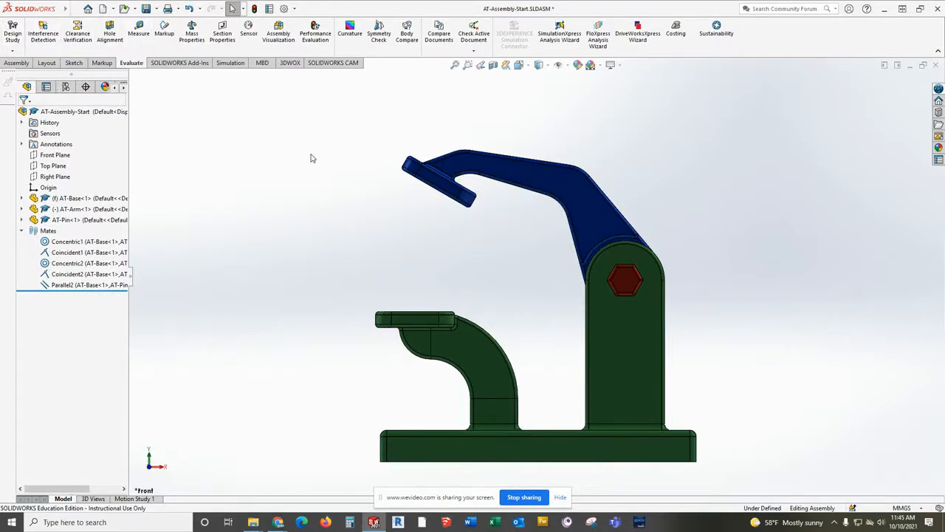
Add a parallel mate between the arm's long upper face and the base plate's top face, accept it and finish mating in front view.
{"action": "key", "text": "Down"}
{"action": "key", "text": "Down"}
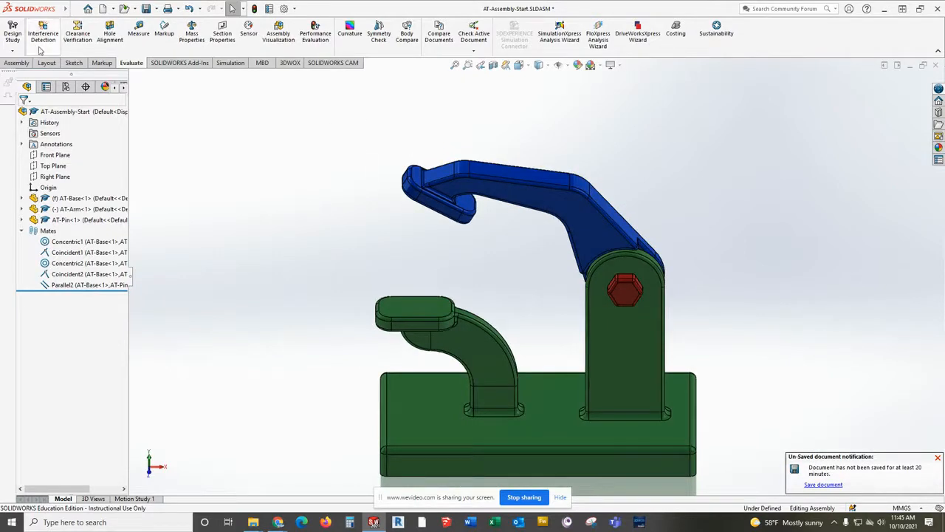
{"action": "left_click", "coordinate": [17, 63]}
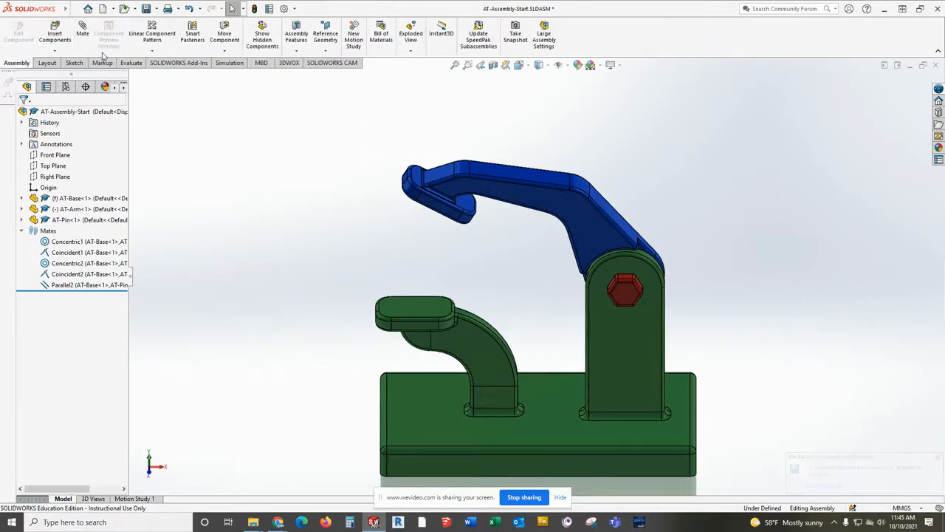
{"action": "left_click", "coordinate": [82, 37]}
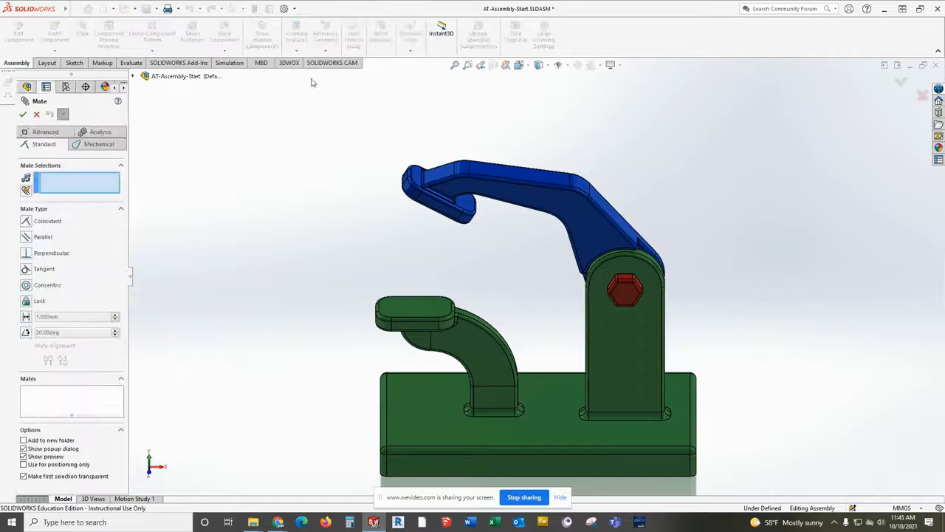
{"action": "left_click", "coordinate": [517, 177]}
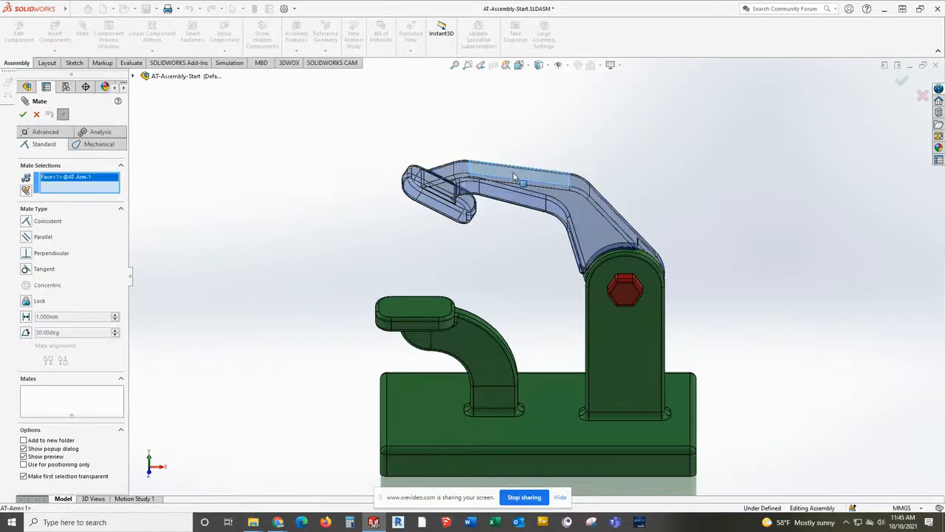
{"action": "left_click", "coordinate": [553, 418]}
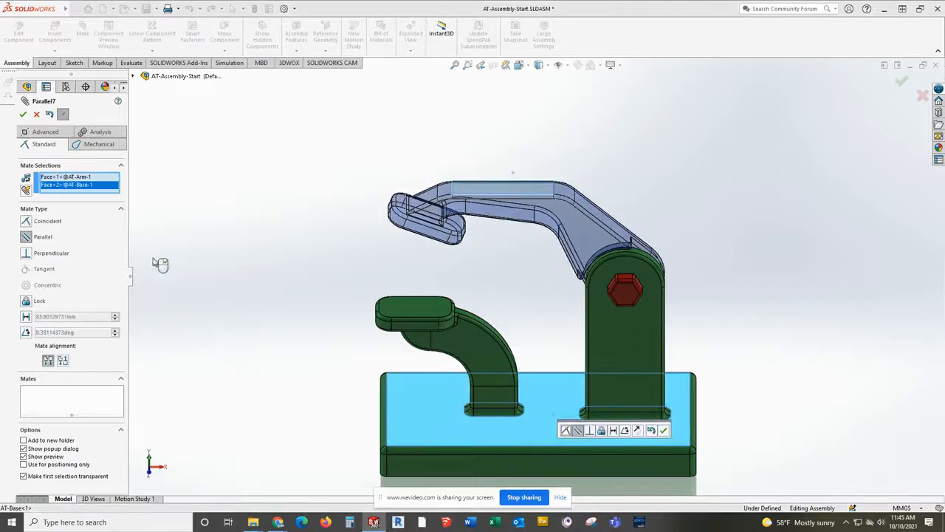
{"action": "left_click", "coordinate": [23, 115]}
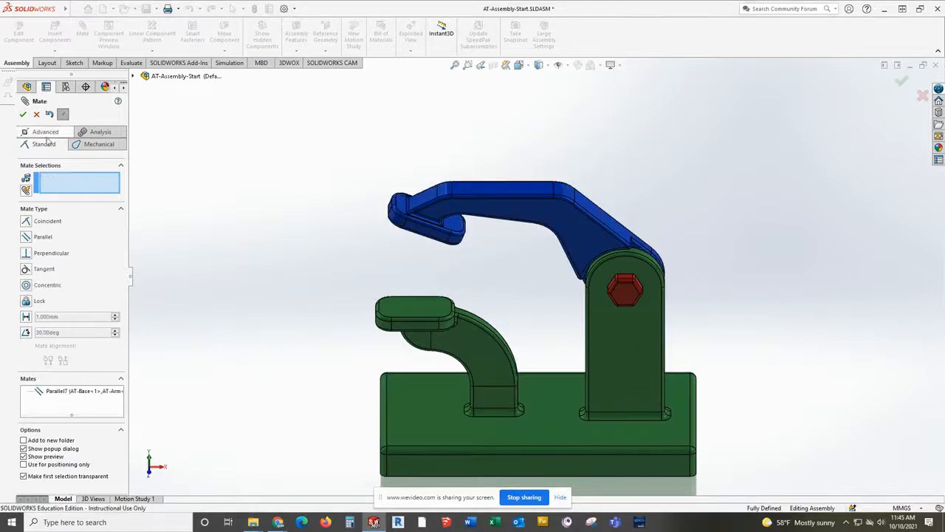
{"action": "key", "text": "ctrl+1"}
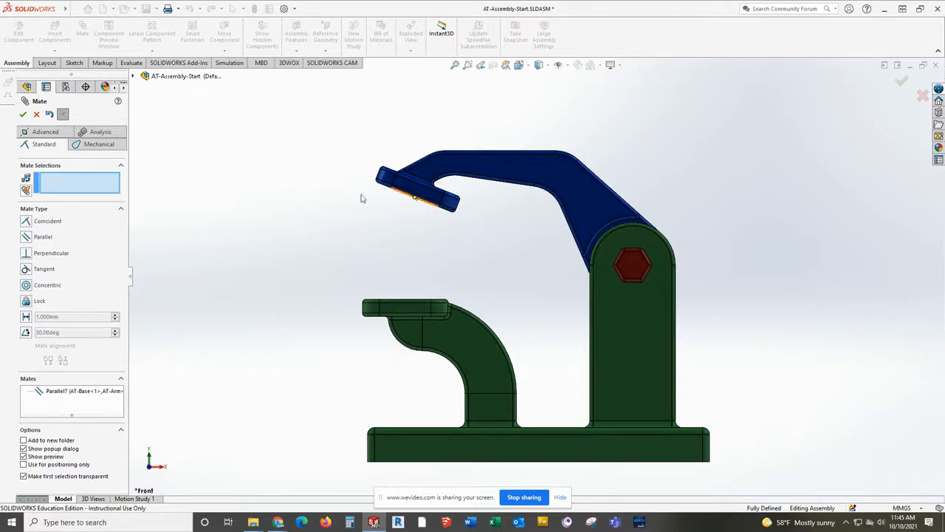
{"action": "left_click", "coordinate": [36, 115]}
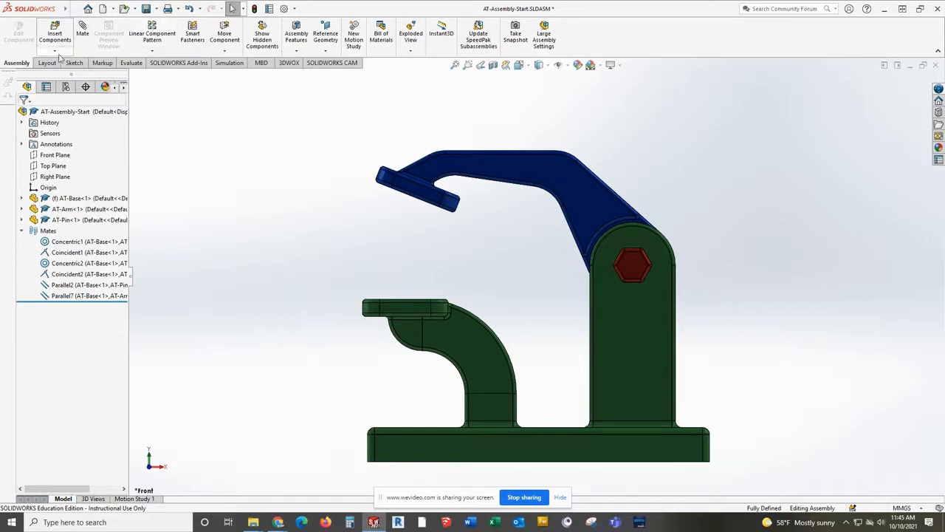
Measure between the arm pad's lower edge and the base pad's upper edge, and leave the measurement.
{"action": "left_click", "coordinate": [131, 63]}
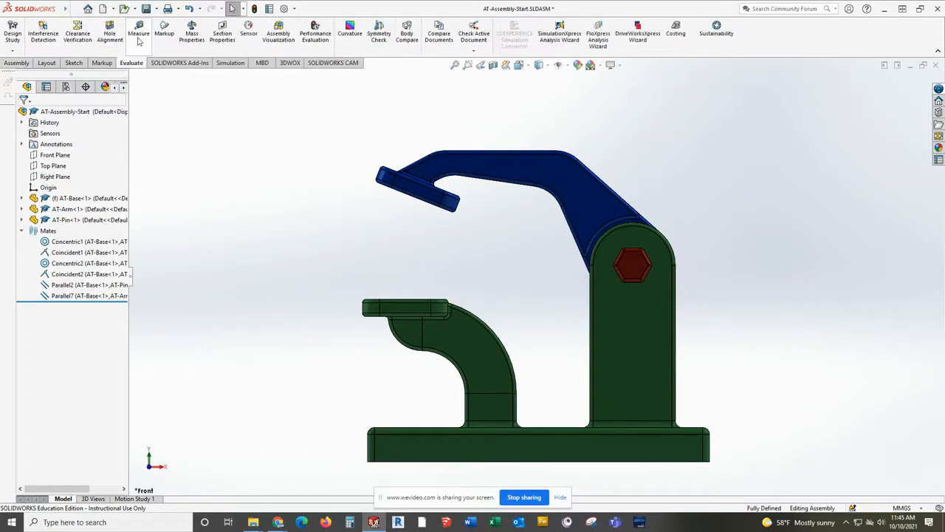
{"action": "left_click", "coordinate": [139, 36]}
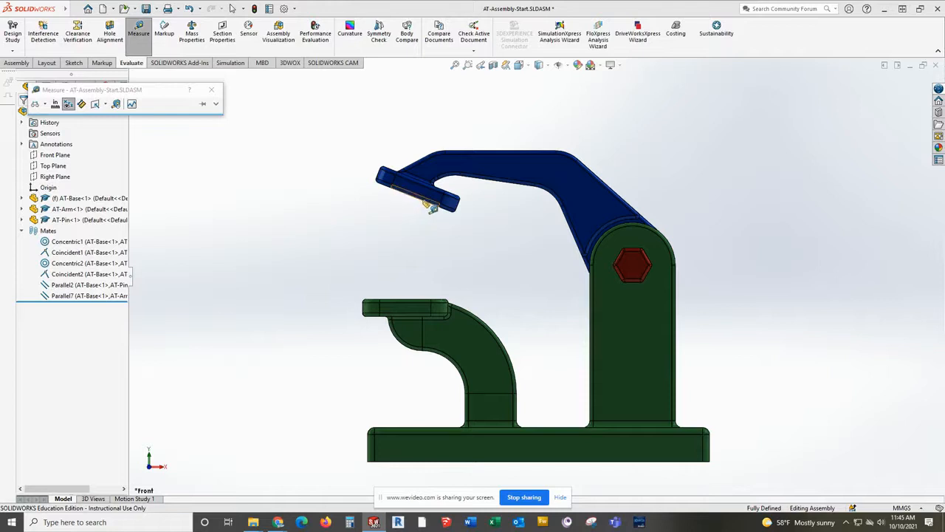
{"action": "left_click", "coordinate": [429, 205]}
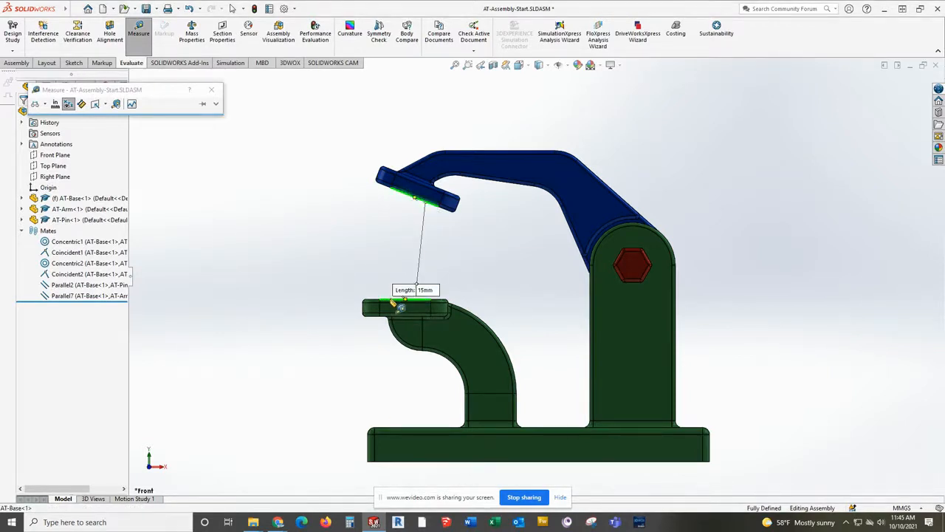
{"action": "left_click", "coordinate": [393, 299]}
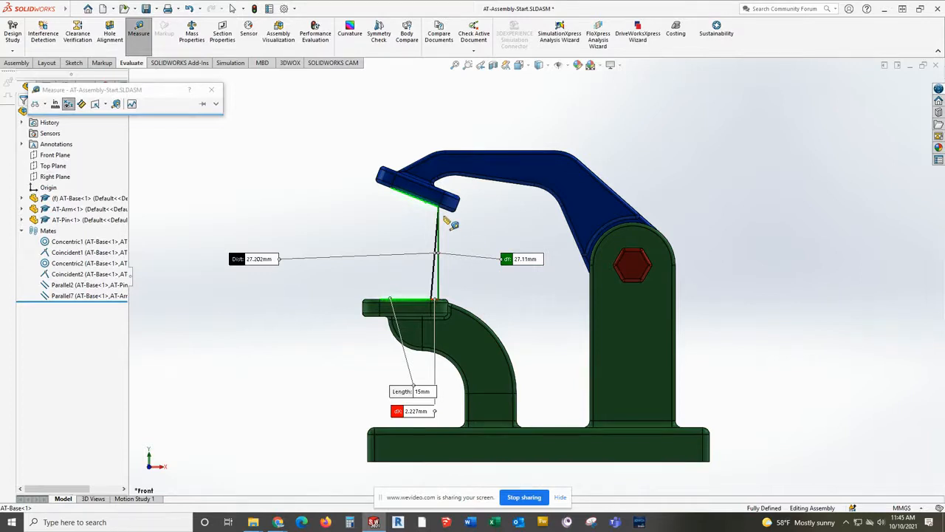
{"action": "key", "text": "Escape"}
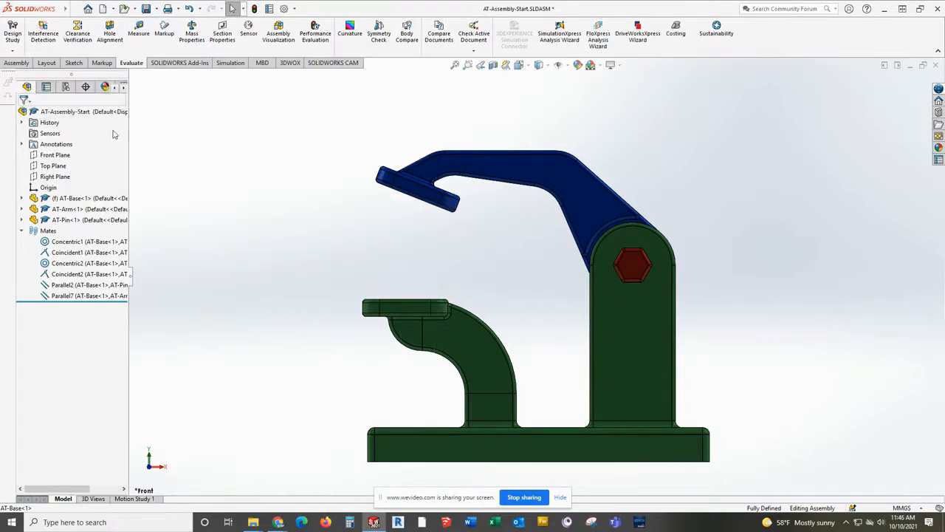
Add a DimXpert angular location dimension between the arm pad's underside and the base pad's top, placed beside the pads.
{"action": "left_click", "coordinate": [45, 64]}
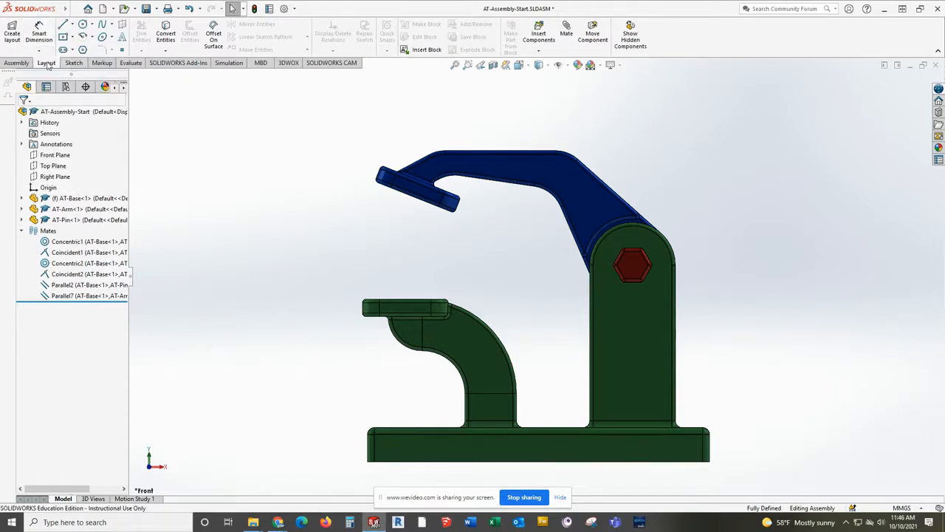
{"action": "left_click", "coordinate": [408, 194]}
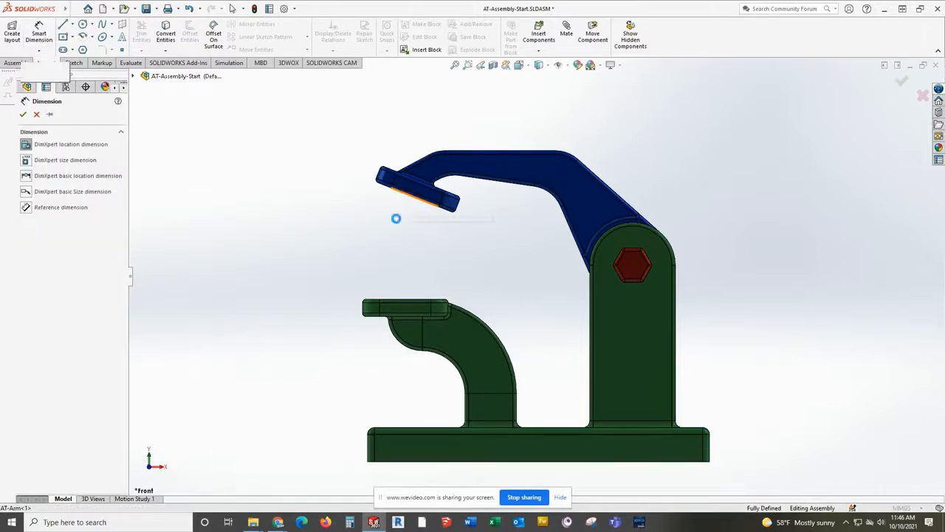
{"action": "left_click", "coordinate": [405, 302]}
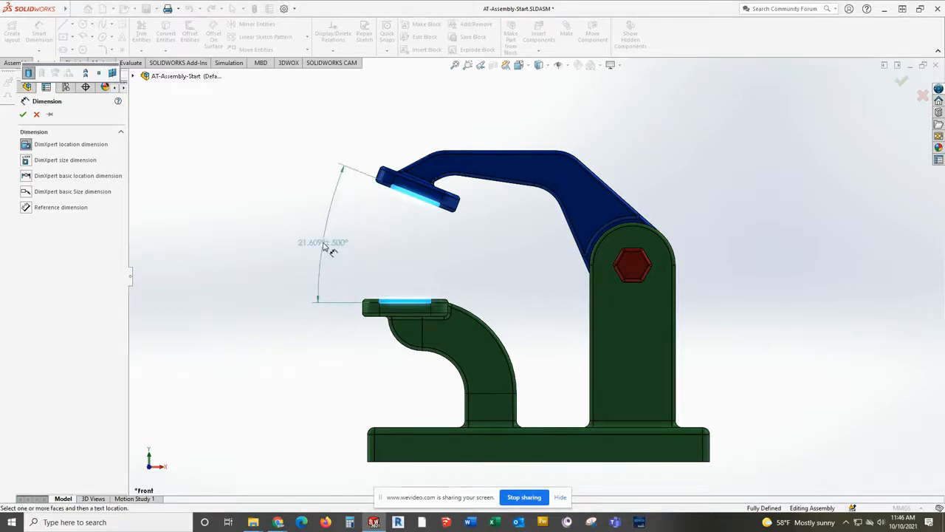
{"action": "left_click", "coordinate": [329, 249]}
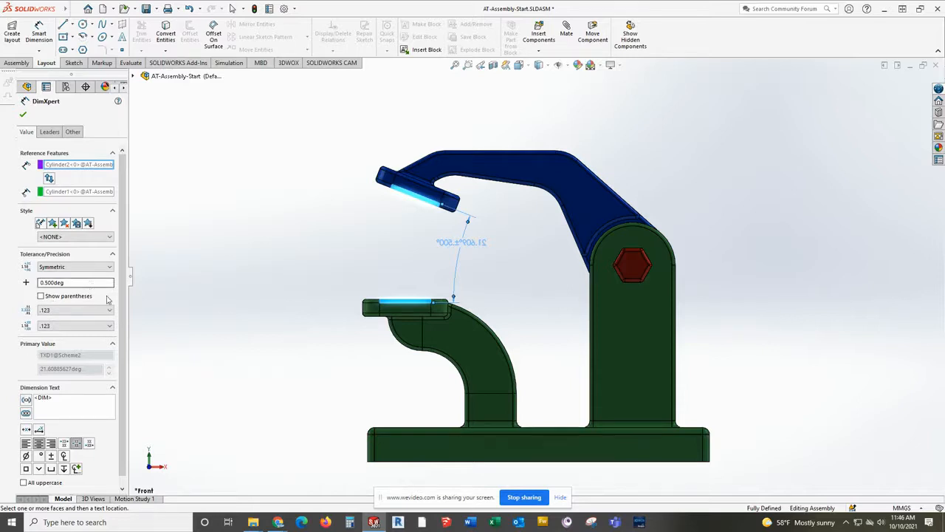
Set the pad angle dimension's tolerance to None and its precision to three decimals (.123).
{"action": "left_click", "coordinate": [75, 267]}
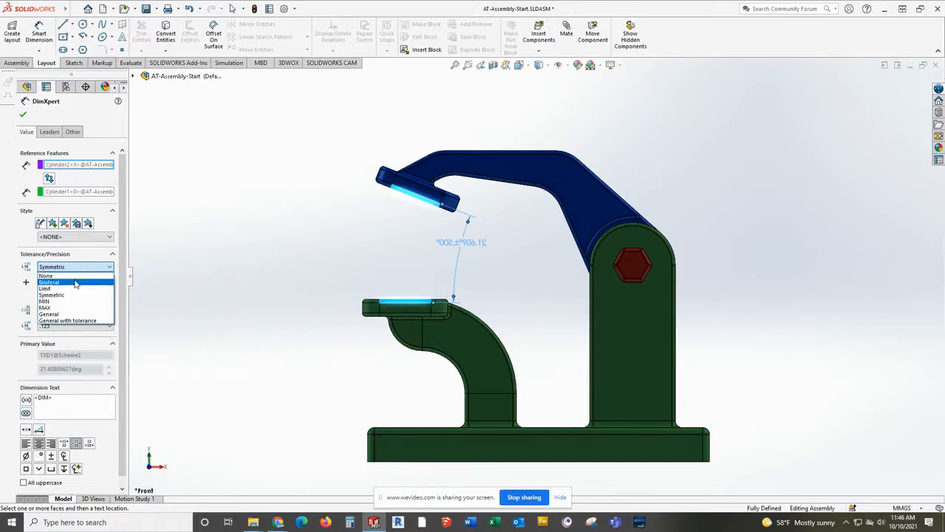
{"action": "left_click", "coordinate": [46, 276]}
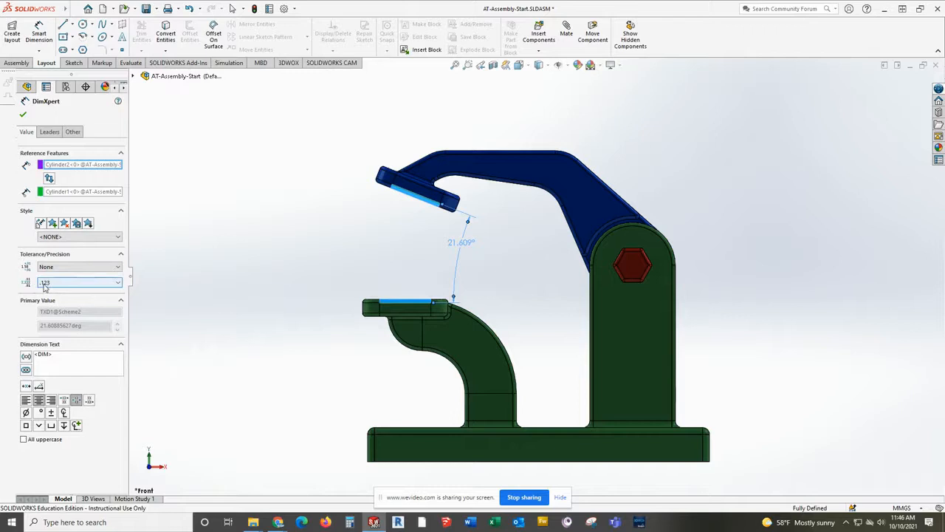
{"action": "left_click", "coordinate": [67, 283]}
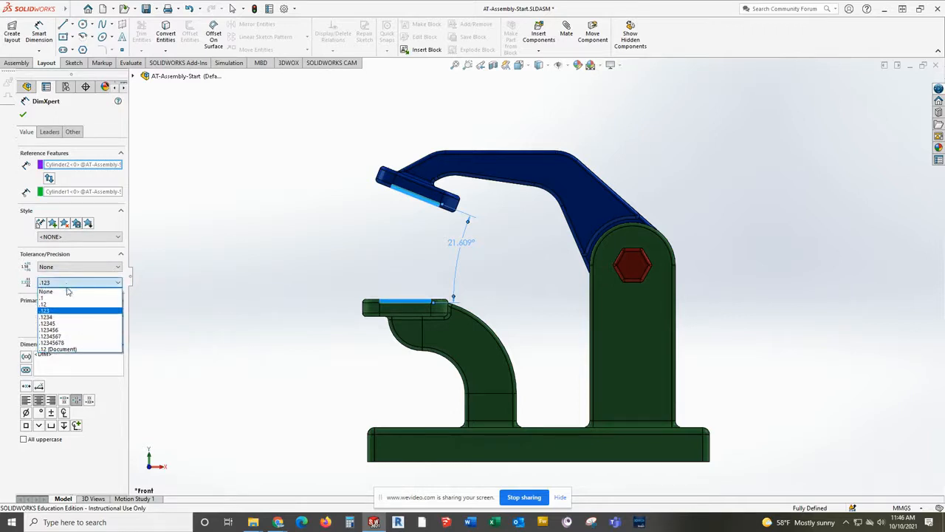
{"action": "left_click", "coordinate": [66, 292]}
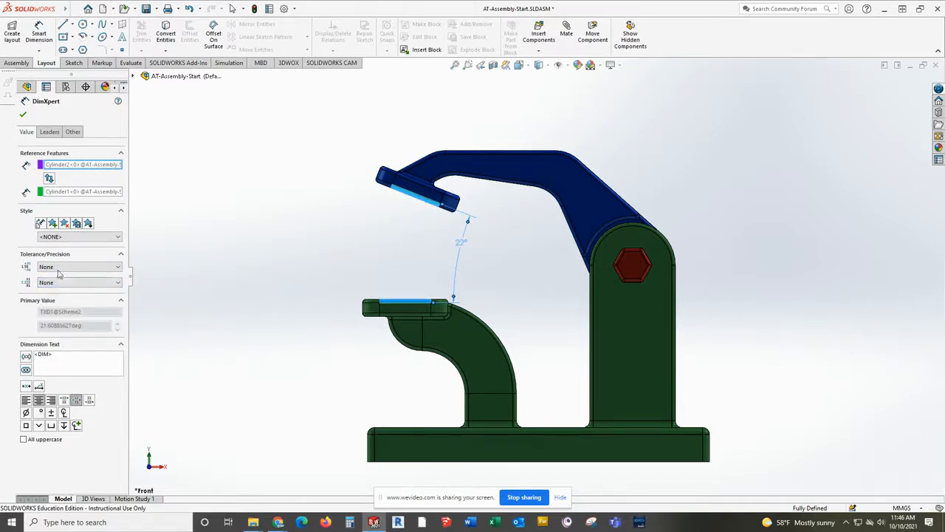
{"action": "left_click", "coordinate": [61, 283]}
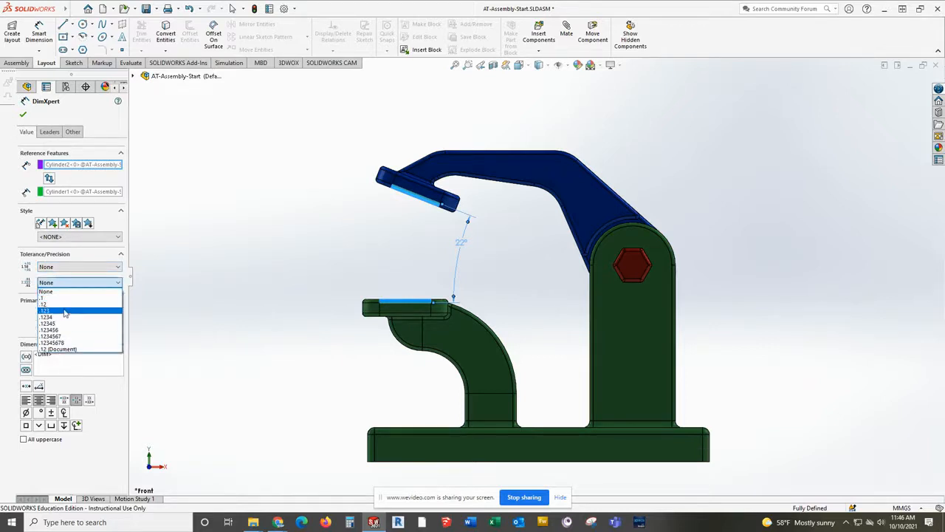
{"action": "left_click", "coordinate": [64, 310]}
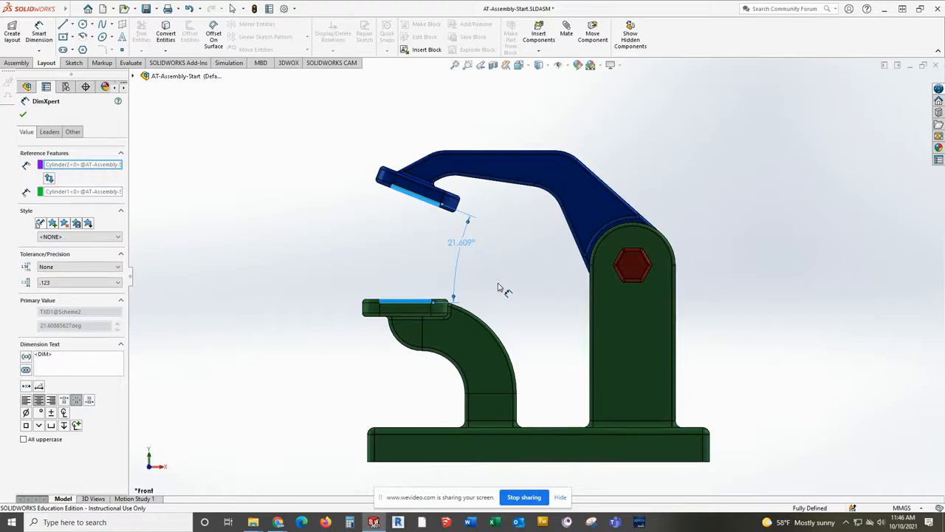
Move the angle dimension to the pads' outer ends, away from the pivot, select .123 precision, and accept the dimension.
{"action": "left_click_drag", "start_coordinate": [462, 245], "coordinate": [285, 251]}
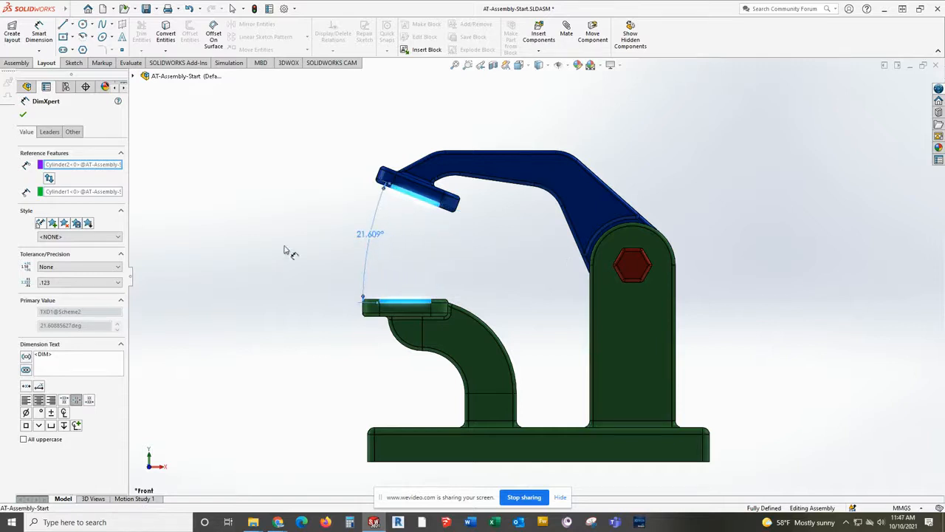
{"action": "left_click", "coordinate": [78, 282]}
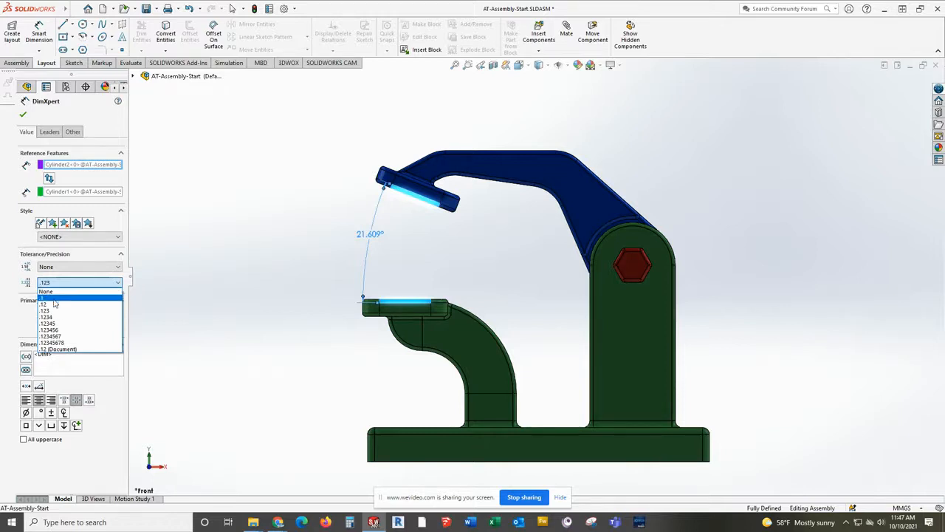
{"action": "left_click", "coordinate": [61, 313]}
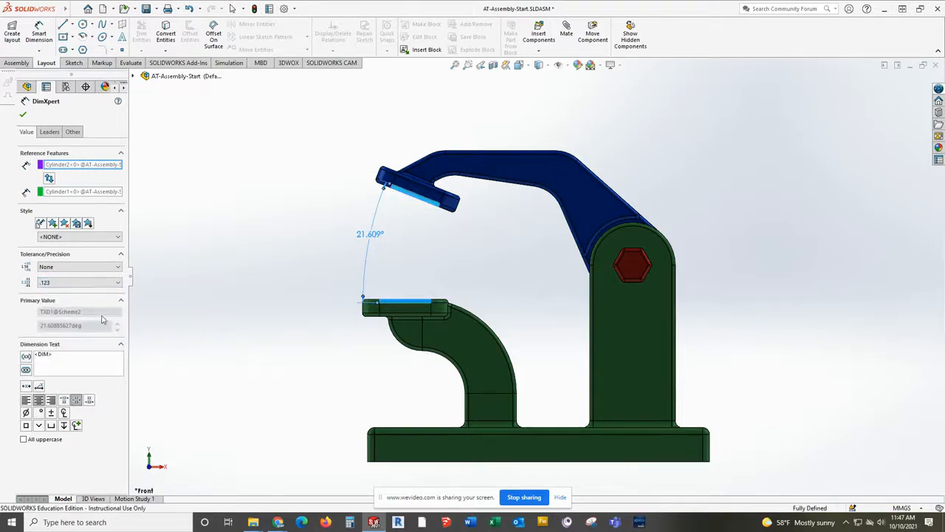
{"action": "left_click", "coordinate": [199, 298]}
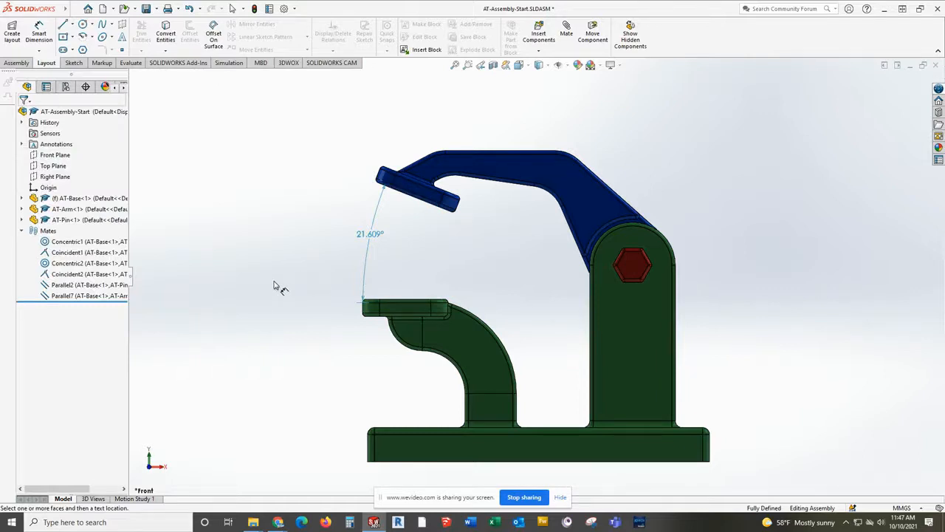
{"action": "left_click", "coordinate": [61, 297]}
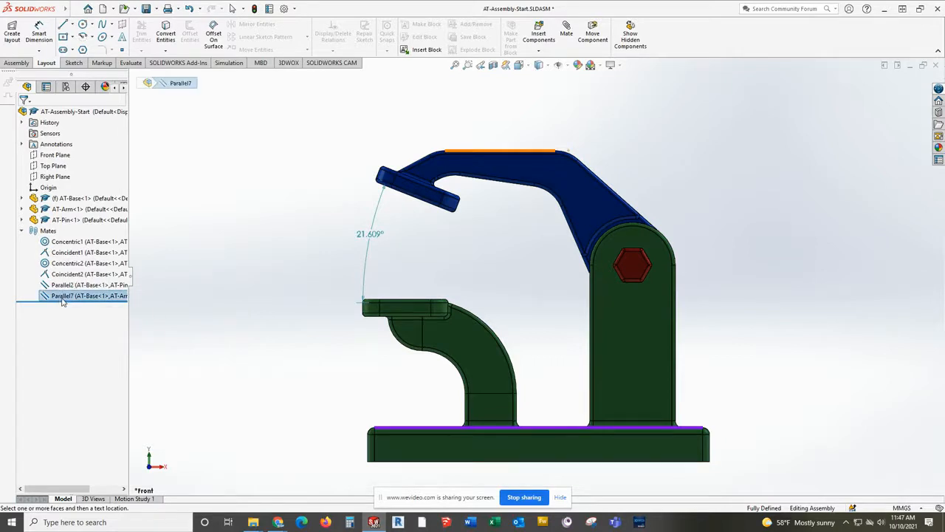
{"action": "right_click", "coordinate": [63, 296]}
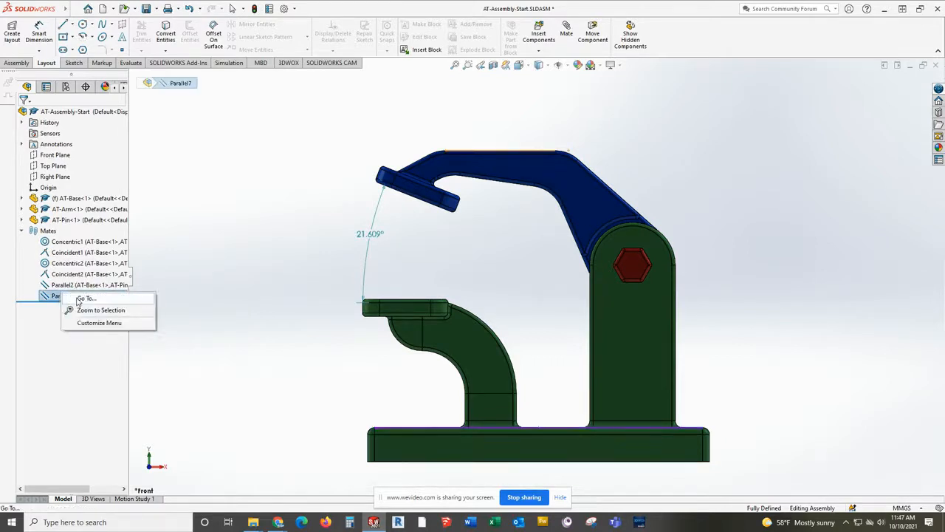
{"action": "left_click", "coordinate": [43, 320]}
{"action": "left_click", "coordinate": [60, 299]}
{"action": "left_click", "coordinate": [259, 277]}
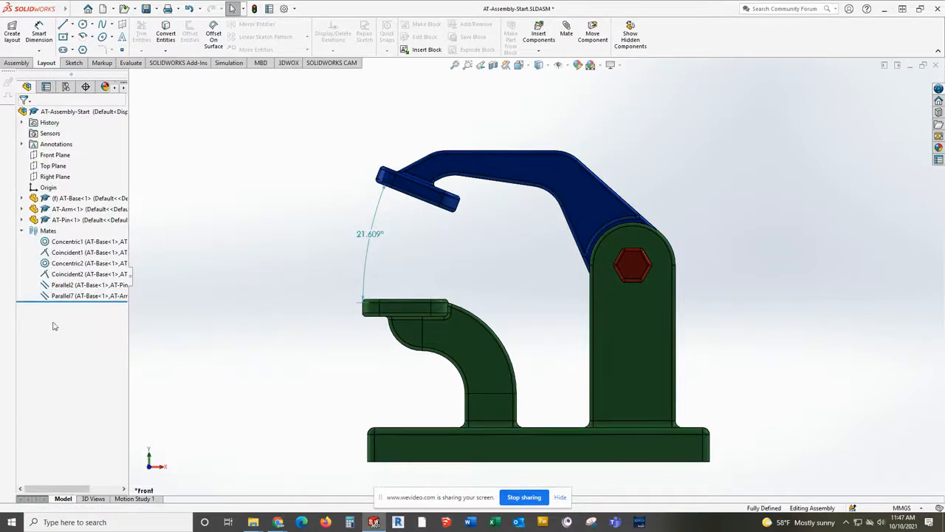
Try to turn the parallel mate between the base and the arm into a 10° angle mate.
{"action": "left_click", "coordinate": [60, 297]}
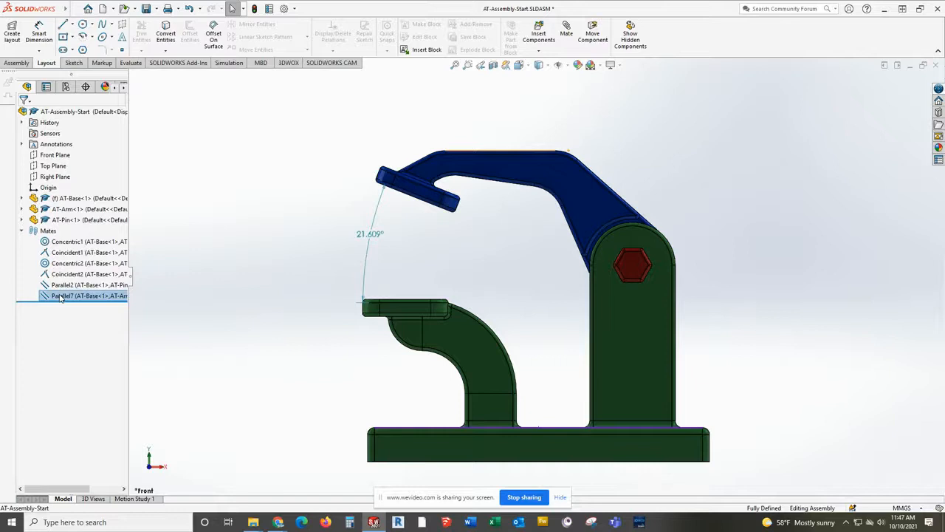
{"action": "right_click", "coordinate": [61, 296]}
{"action": "left_click", "coordinate": [72, 270]}
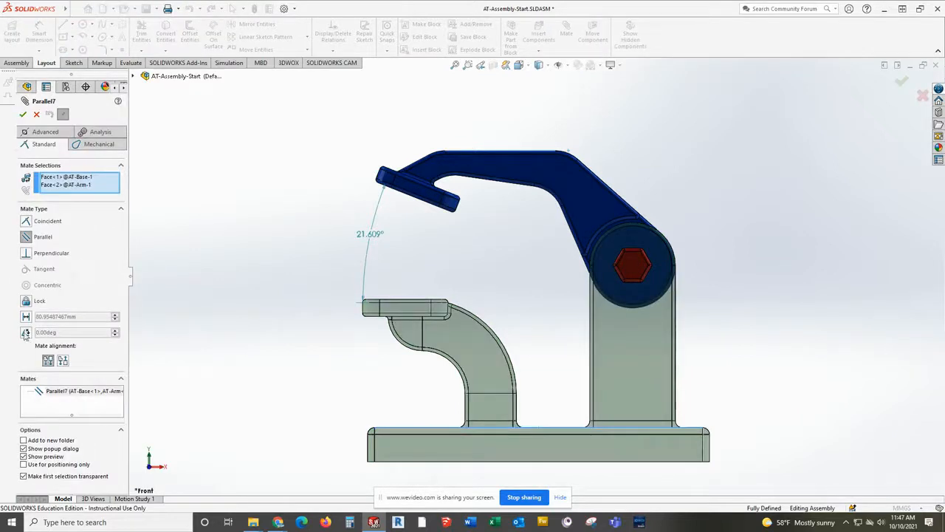
{"action": "left_click", "coordinate": [25, 333]}
{"action": "type", "text": "10"}
{"action": "key", "text": "Return"}
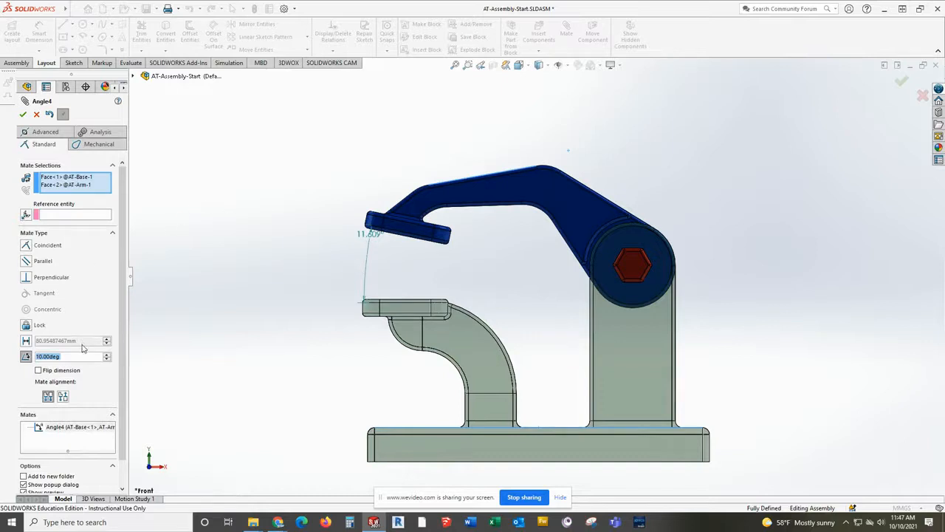
Preview the angle mate's anti-aligned orientation, switch back to aligned, and cancel the mate edit.
{"action": "left_click", "coordinate": [63, 396]}
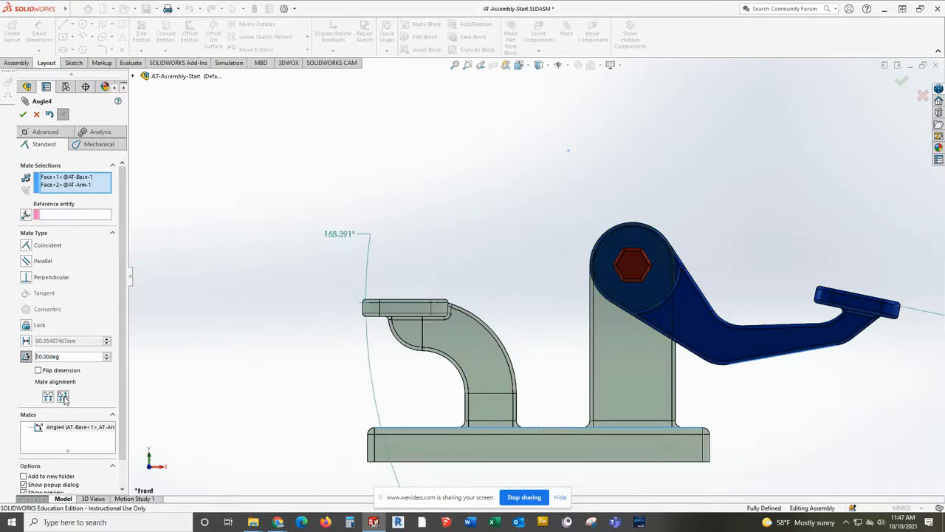
{"action": "left_click", "coordinate": [48, 396]}
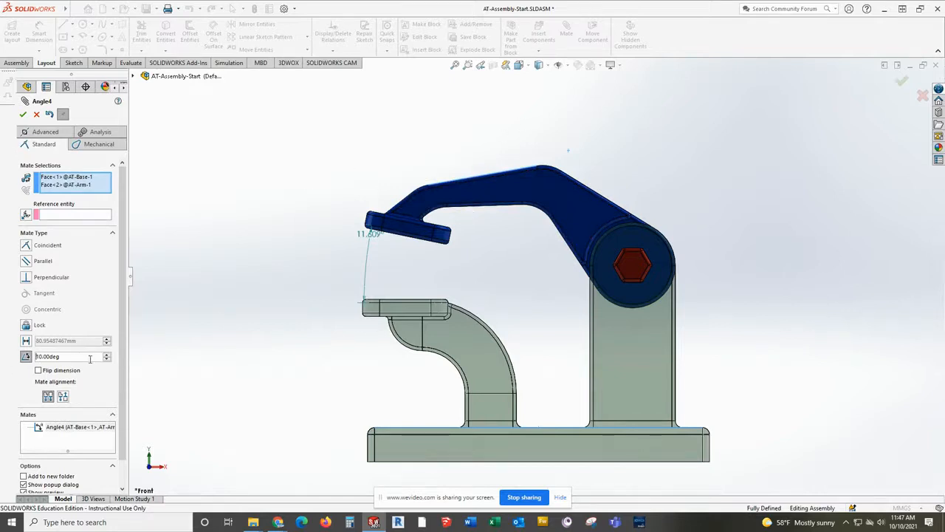
{"action": "double_click", "coordinate": [95, 357]}
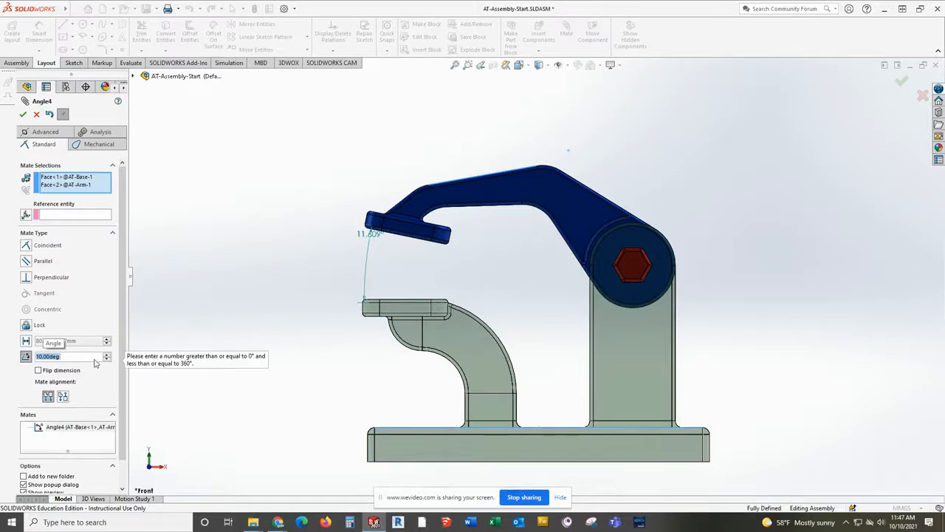
{"action": "left_click", "coordinate": [38, 358]}
{"action": "left_click_drag", "start_coordinate": [37, 357], "coordinate": [90, 374]}
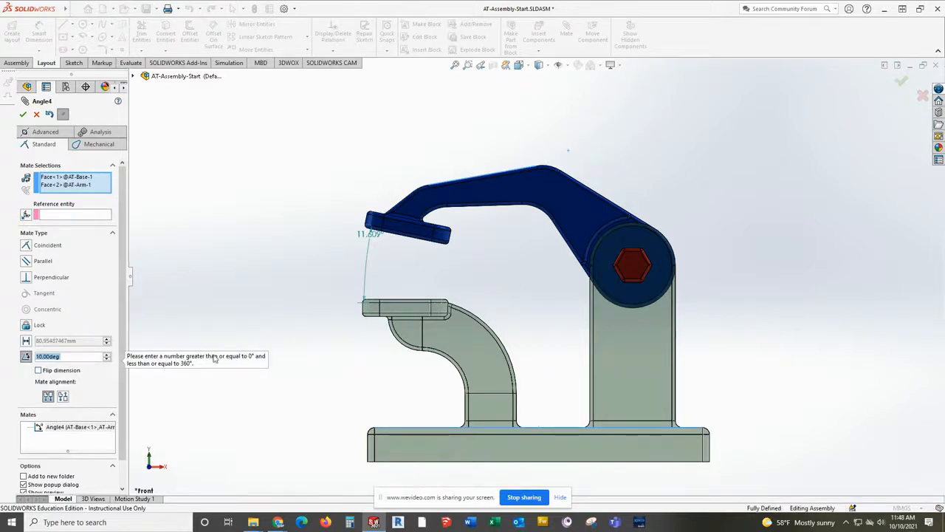
{"action": "left_click", "coordinate": [37, 115]}
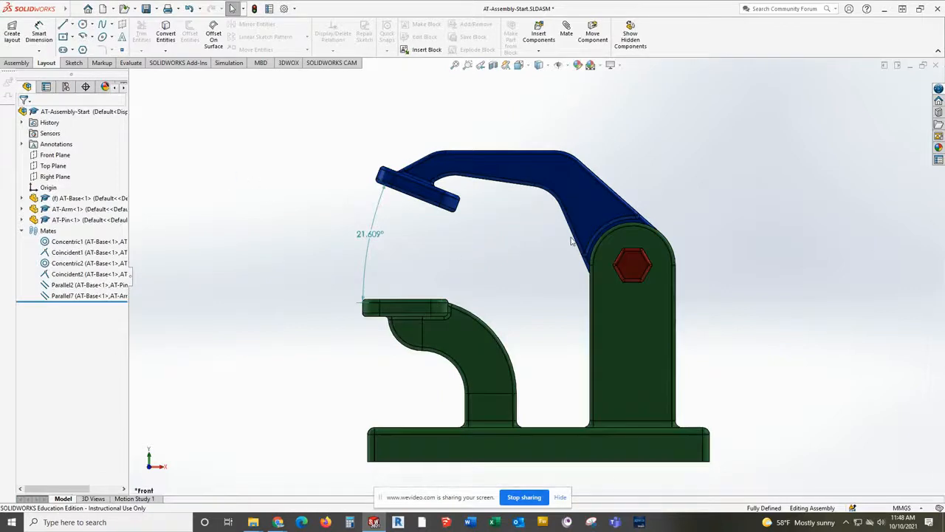